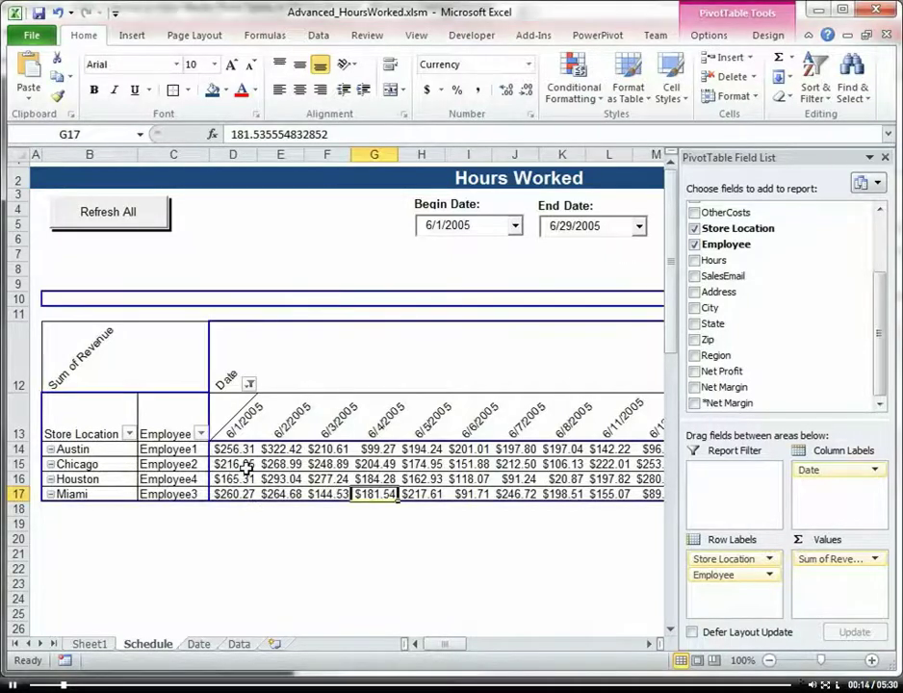
- Add Hours to the pivot's Values and place Date above Values in Column Labels
mouse_move(246, 466)
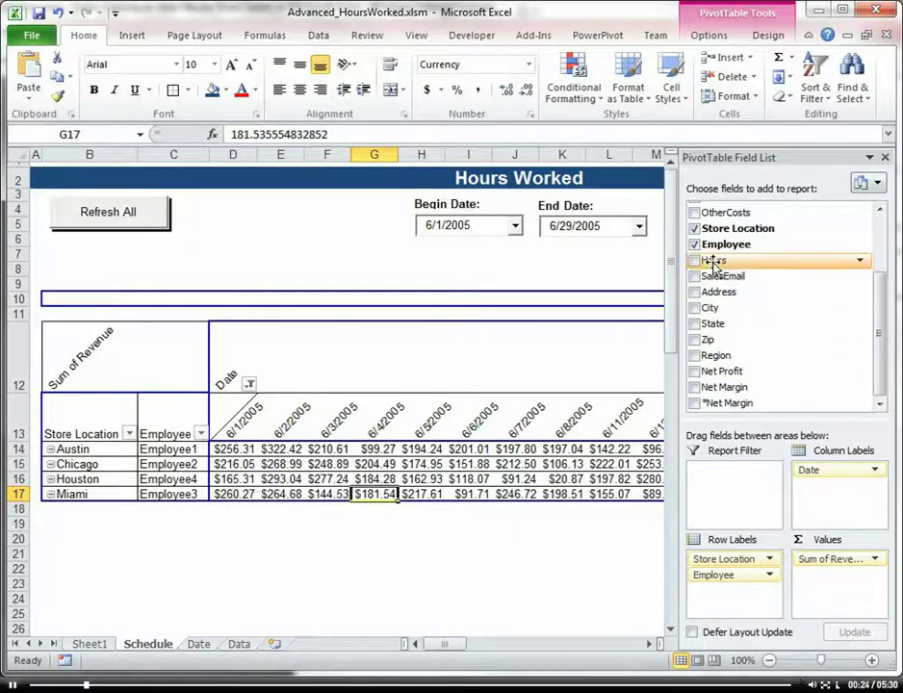
drag(714, 264, 830, 570)
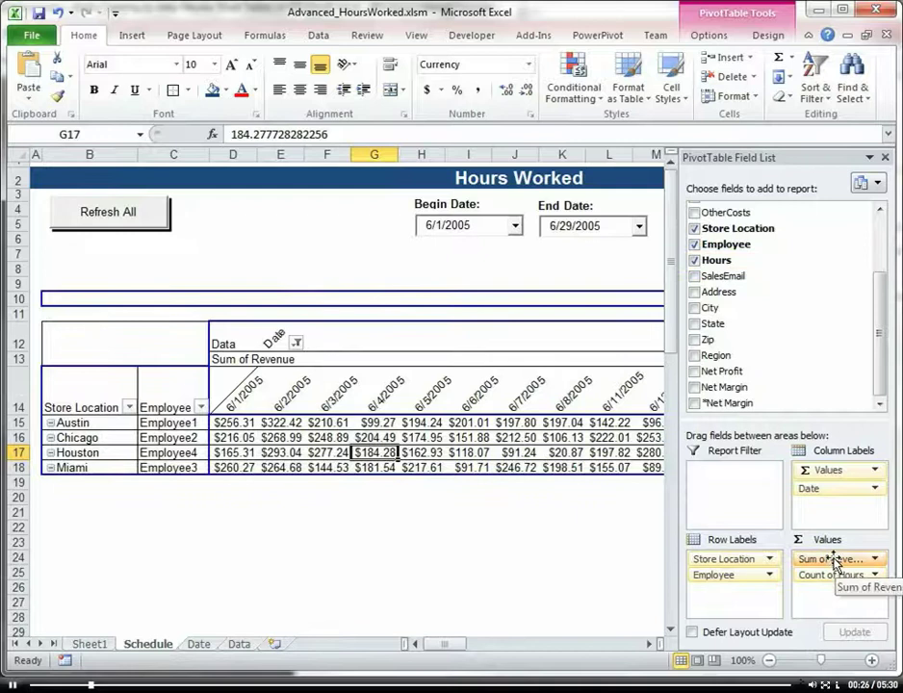
drag(810, 489, 818, 468)
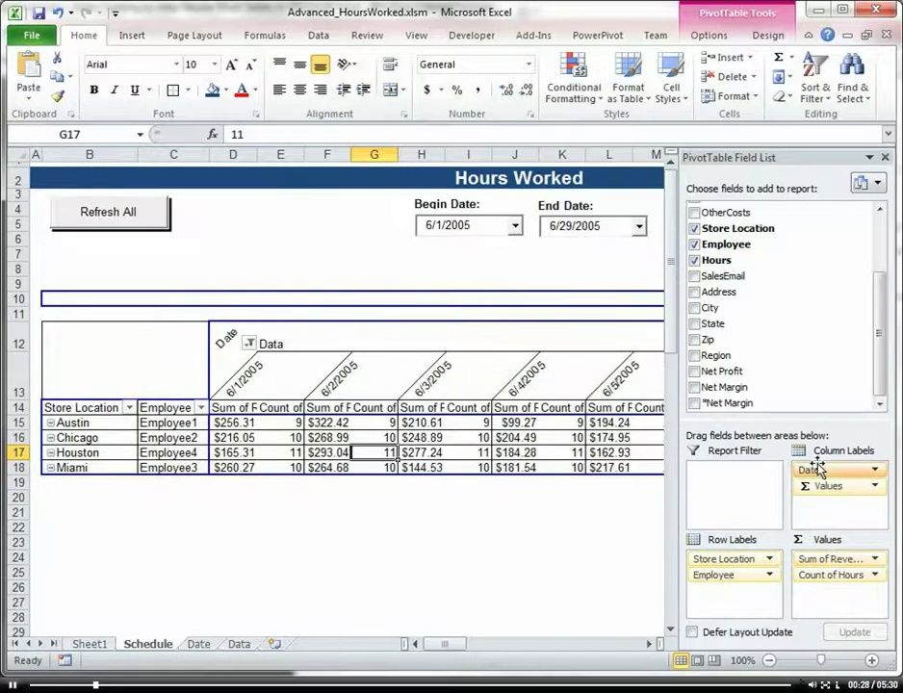
- Summarize Hours by Sum and check the 6/1/2005 totals of 72, 80, 88 and 80
click(276, 409)
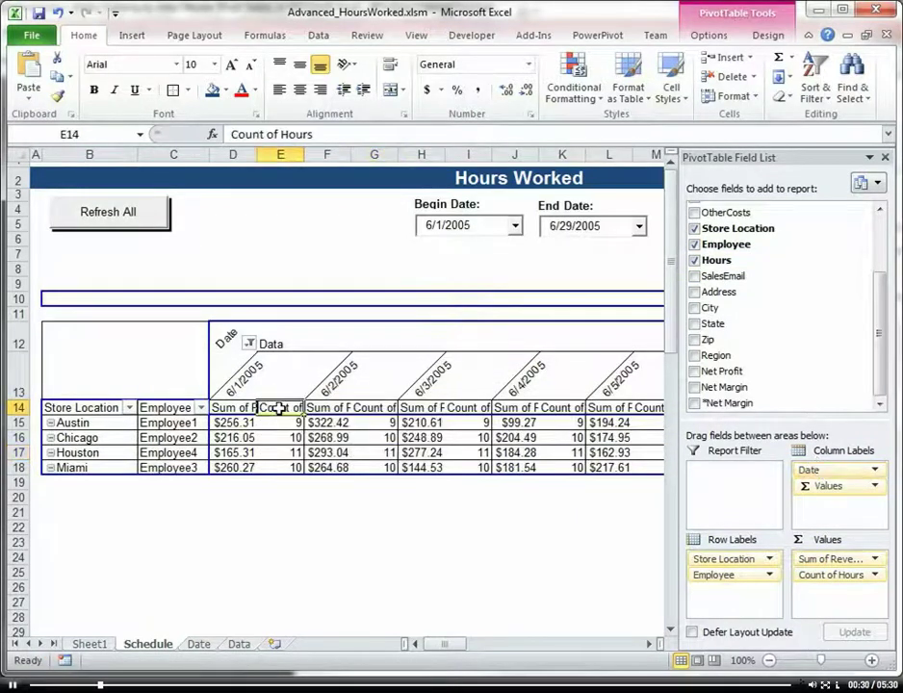
right_click(278, 409)
mouse_move(315, 551)
click(433, 279)
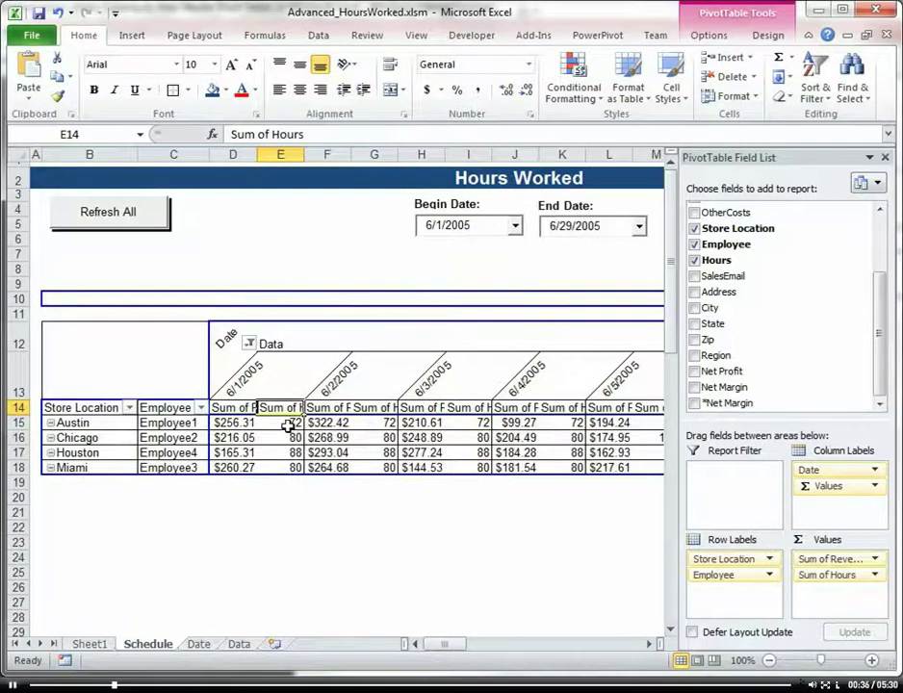
drag(288, 427, 292, 465)
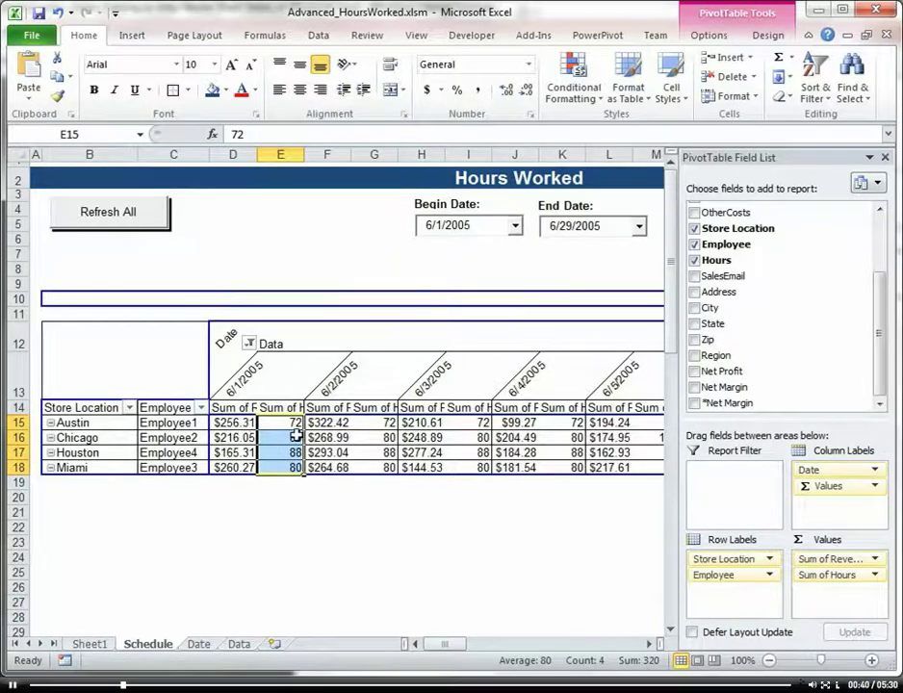
mouse_move(287, 451)
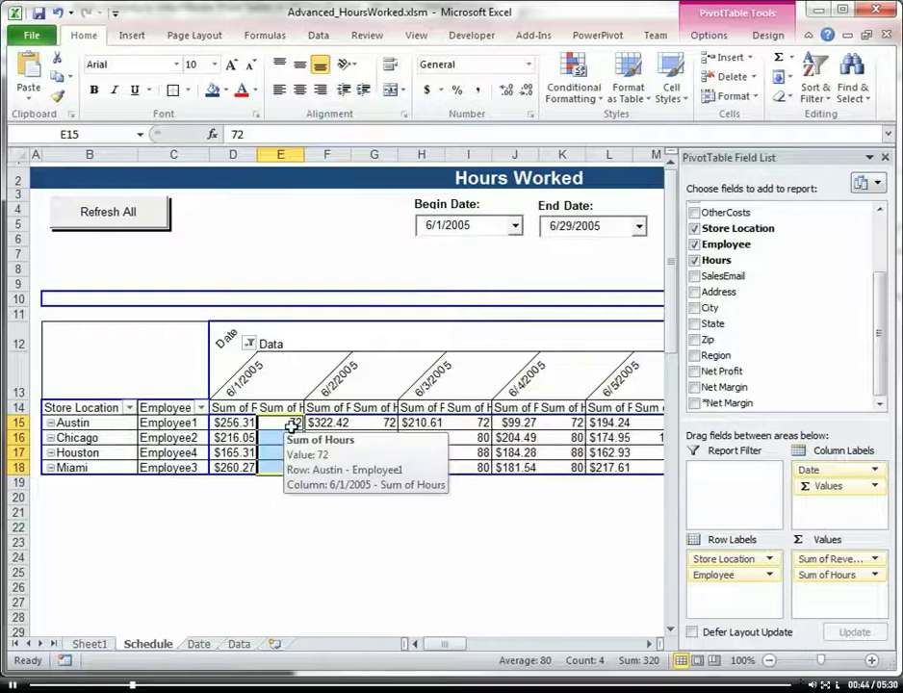
- Drill into Austin's 6/1/2005 hours total and inspect the detail rows' dates, revenue and hours
double_click(290, 424)
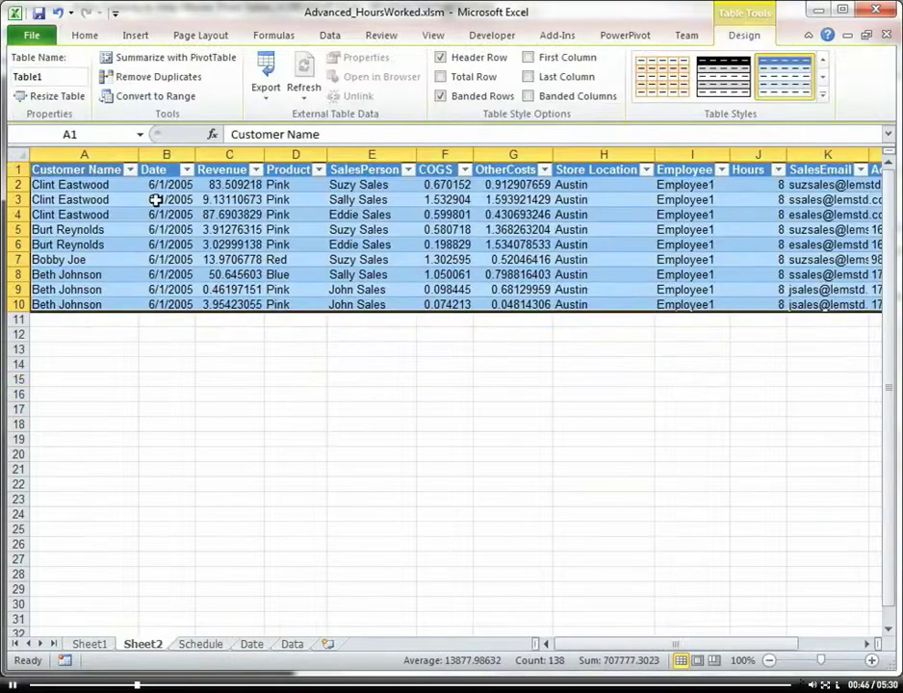
drag(165, 187, 167, 289)
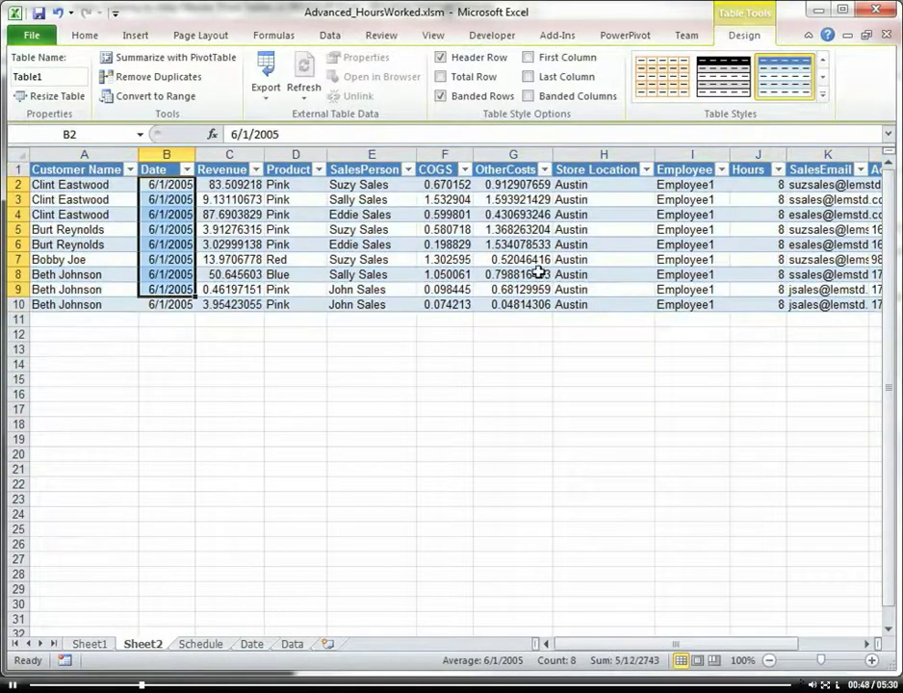
drag(233, 186, 233, 215)
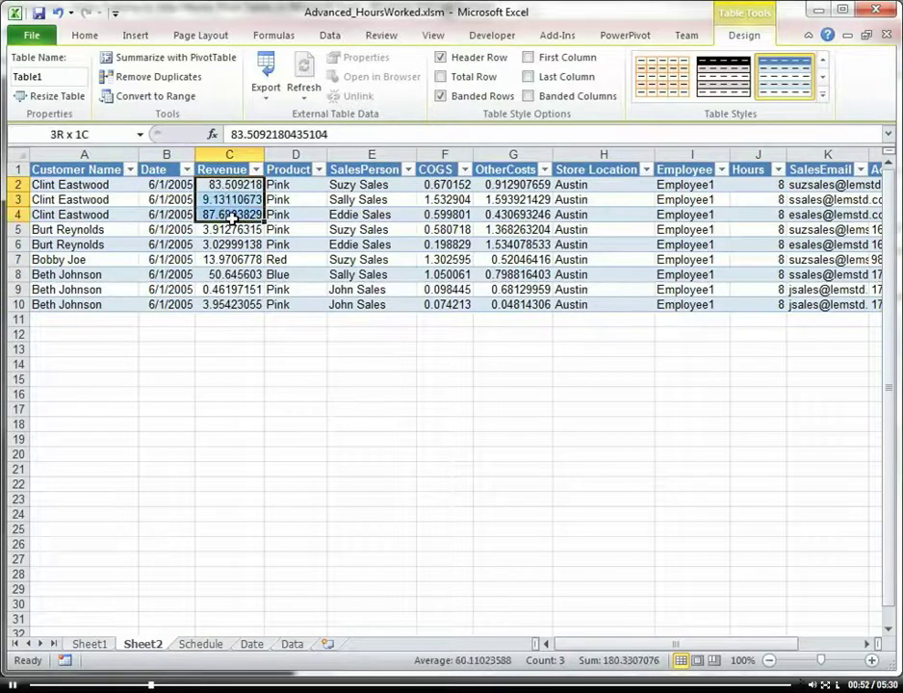
drag(750, 187, 761, 288)
- Delete the drill-down Sheet2 after checking its hours values
click(760, 258)
right_click(142, 645)
click(183, 469)
click(417, 370)
- Change the hours field to Average and check the 6/1/2005 values
click(280, 409)
right_click(280, 414)
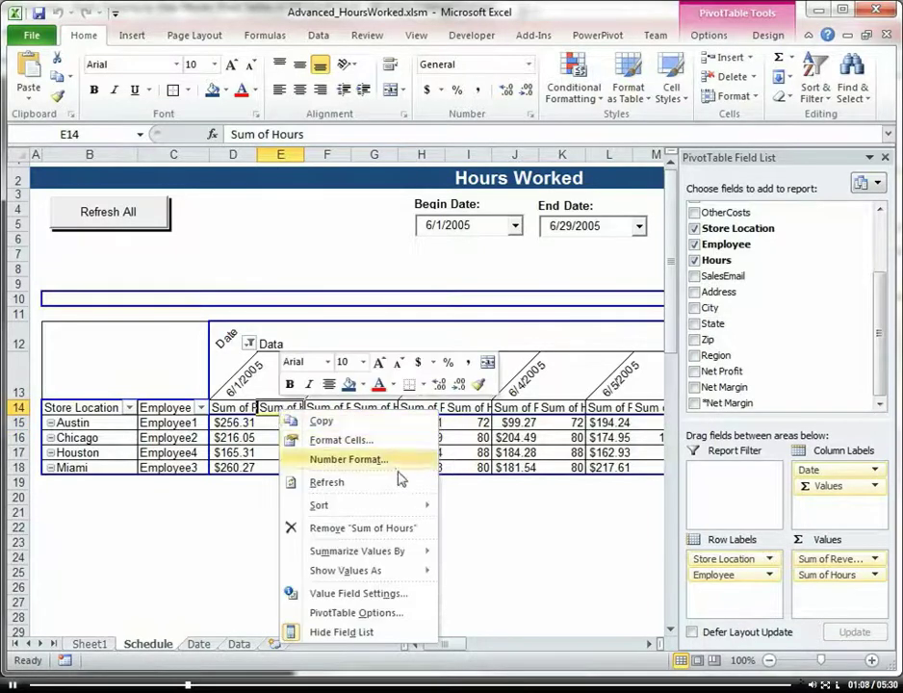
mouse_move(396, 553)
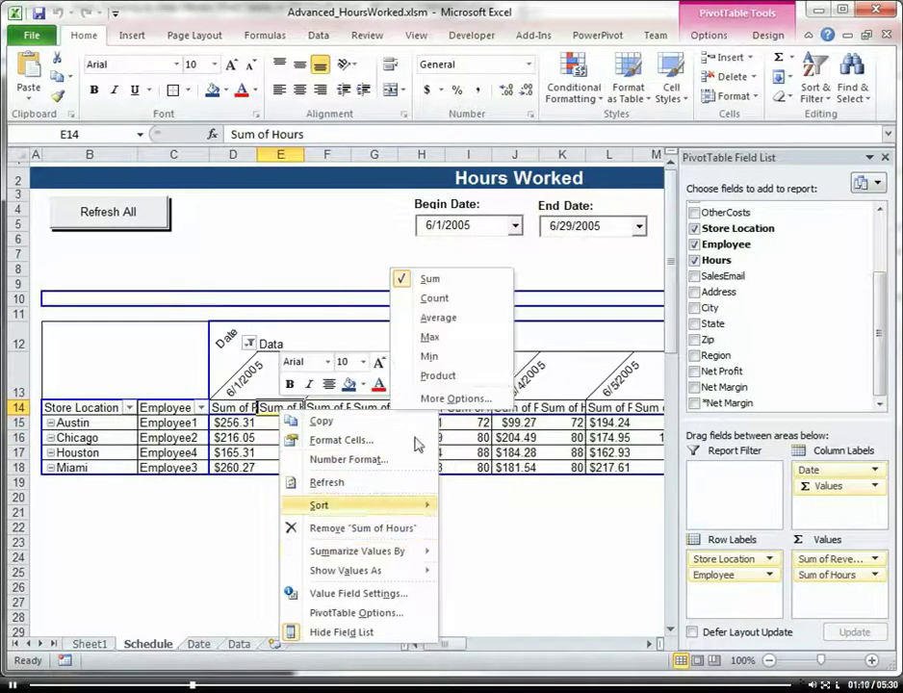
click(454, 319)
drag(280, 423, 288, 469)
- Remove Sum of Revenue from the pivot and close the Field List
click(236, 437)
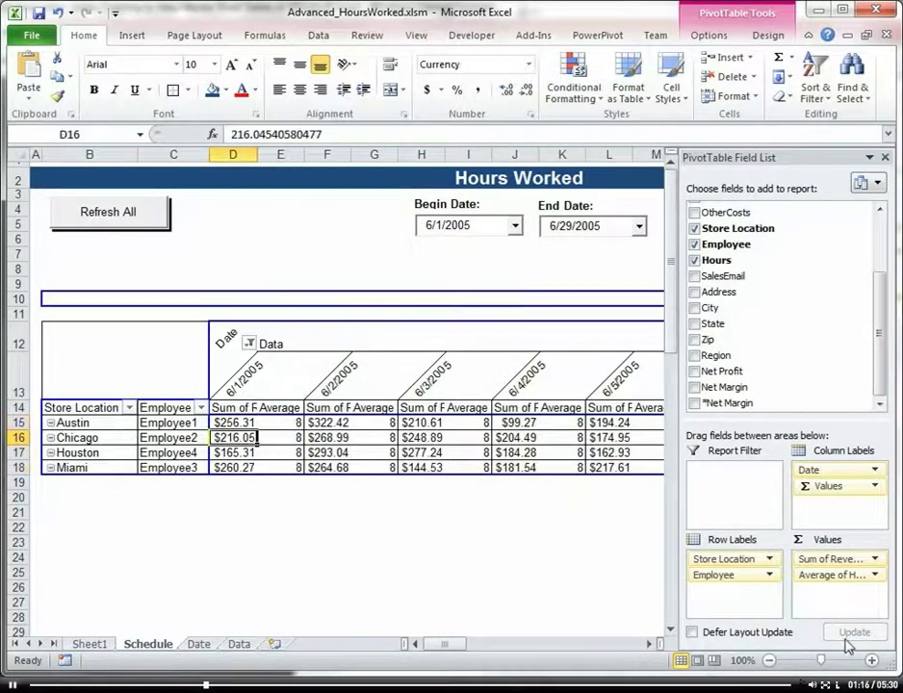
drag(840, 567, 792, 369)
click(885, 157)
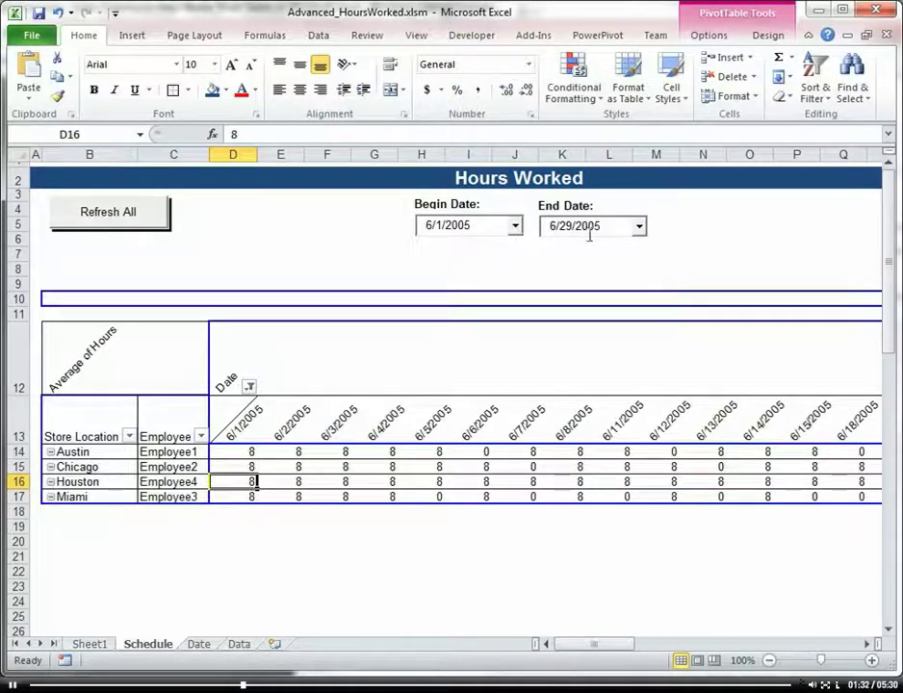
- Choose 6/8/2005 as the End Date from the dropdown list
click(640, 228)
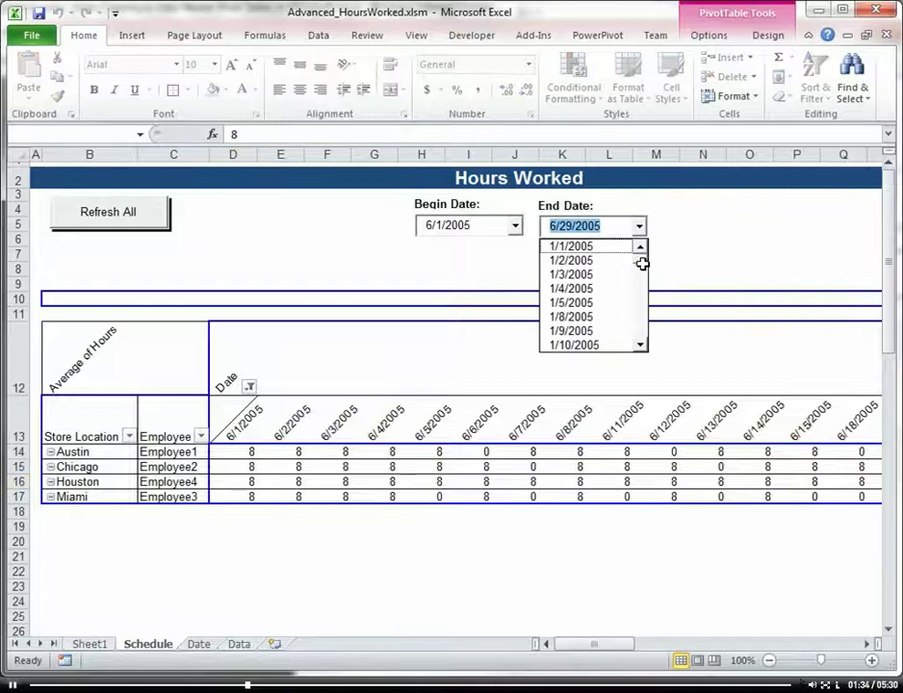
drag(643, 262, 639, 295)
click(598, 263)
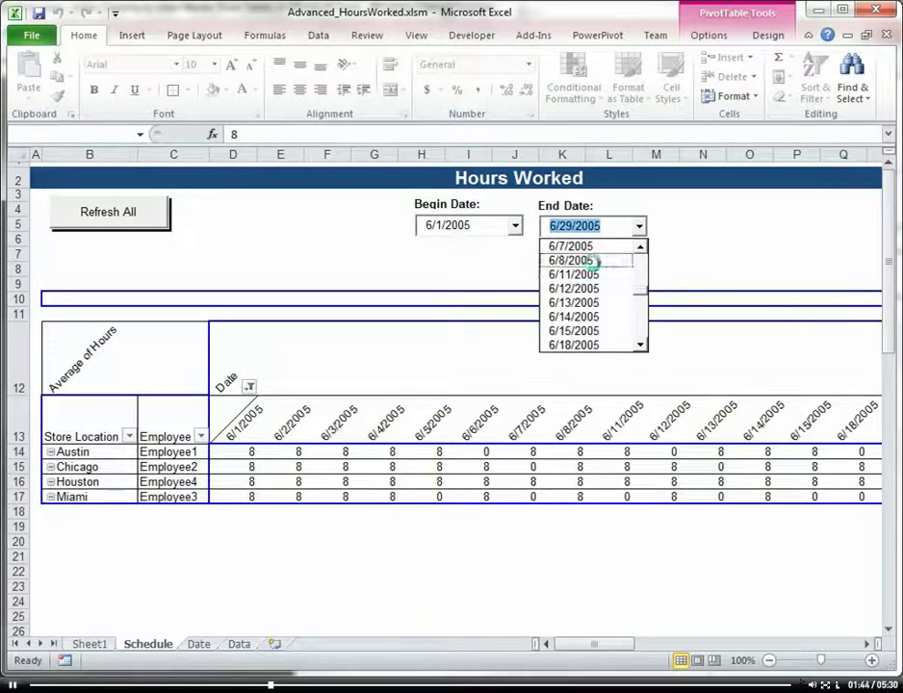
click(588, 262)
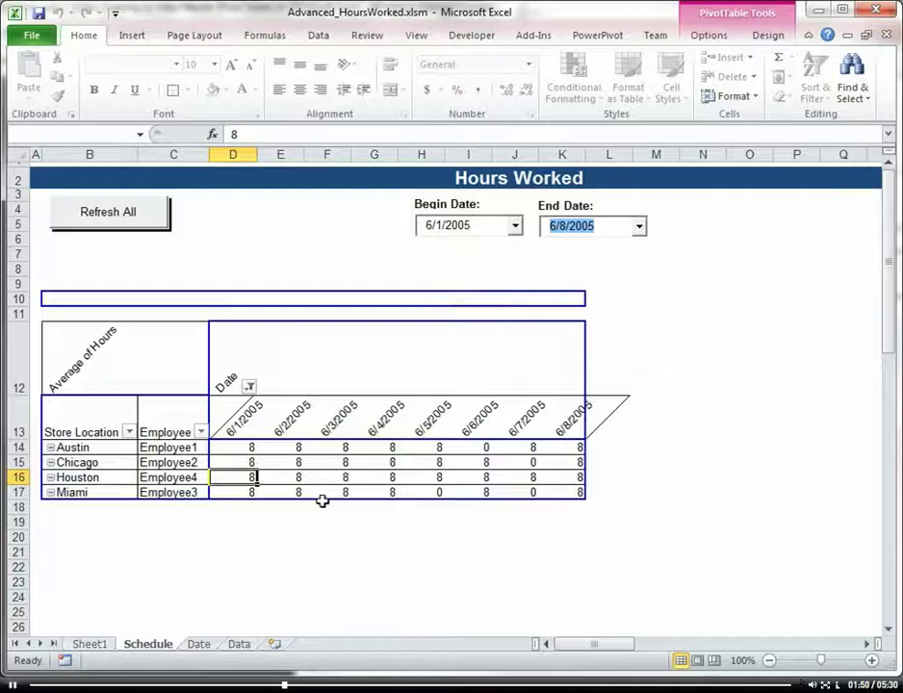
- Start a new rule for all Average of Hours cells using formula =AND(ISNUMBER(A1), A1<8)
click(249, 450)
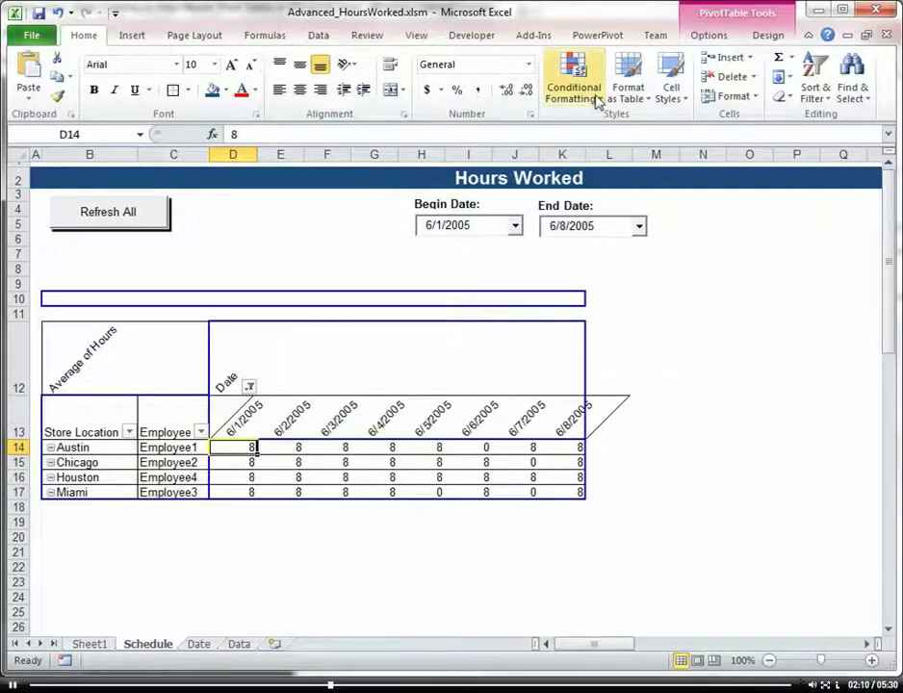
click(597, 100)
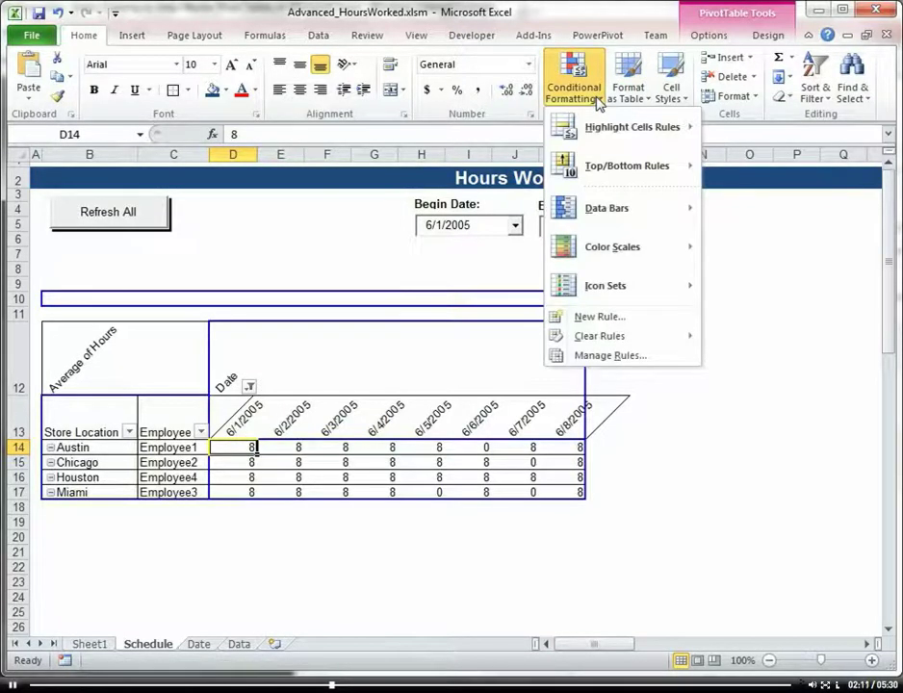
click(598, 318)
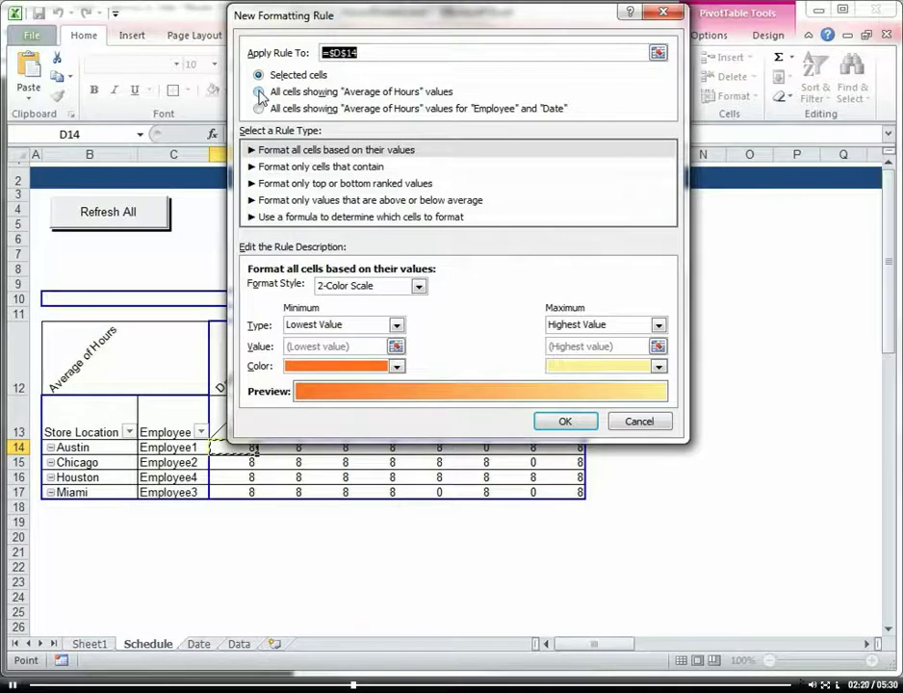
click(259, 92)
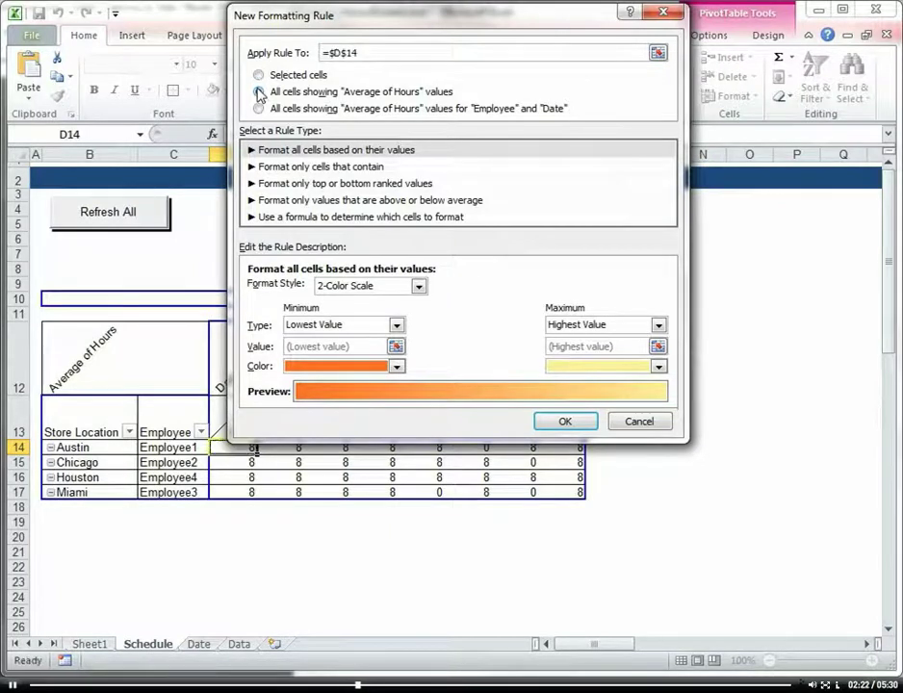
click(282, 217)
click(292, 302)
right_click(294, 303)
click(300, 355)
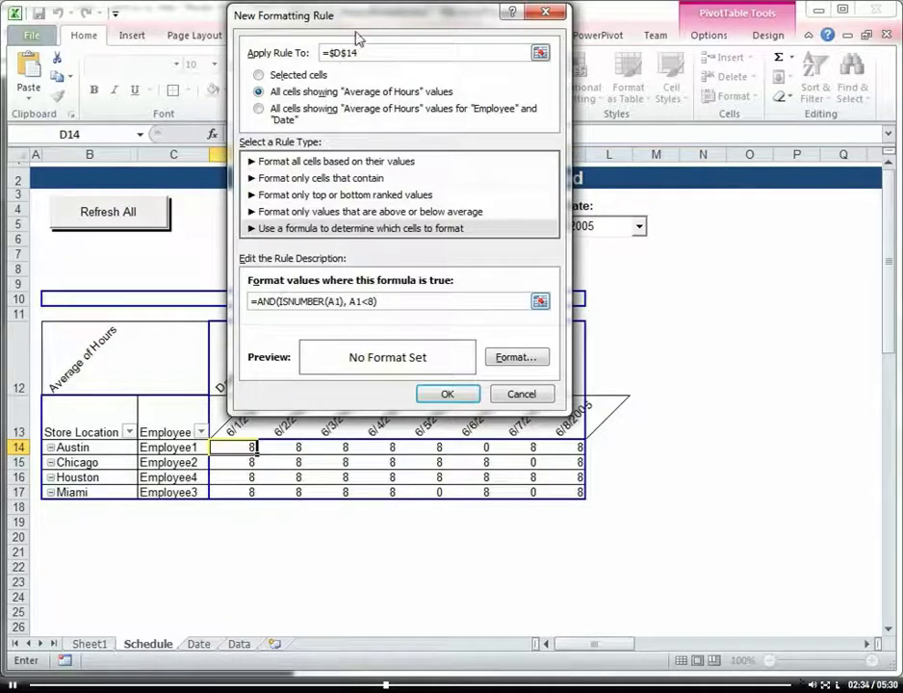
- Change the rule formula to =AND(ISNUMBER(d14), d14<8)
drag(359, 17, 652, 83)
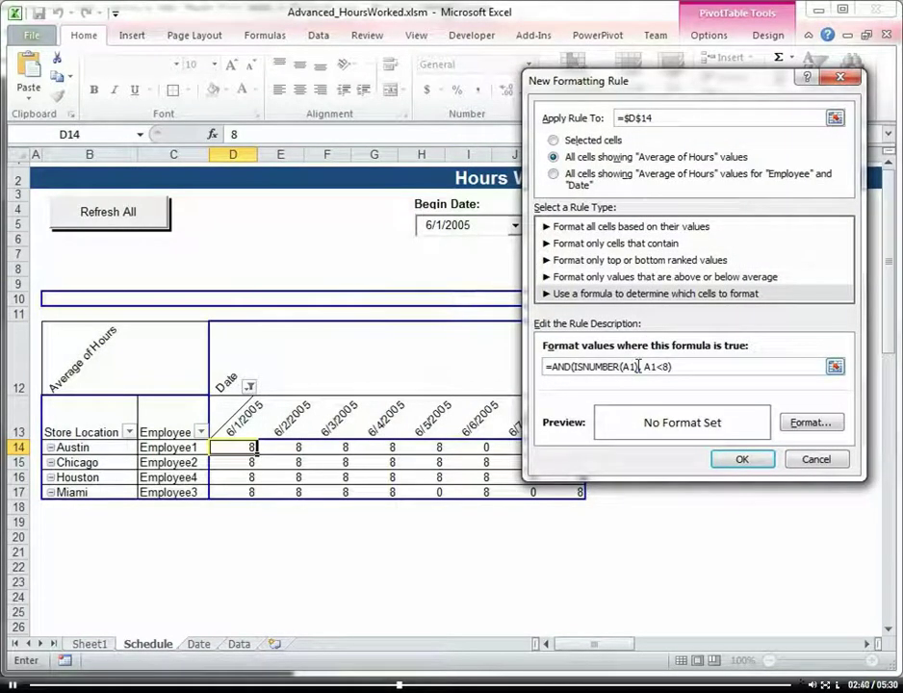
key(BackSpace)
text(d)
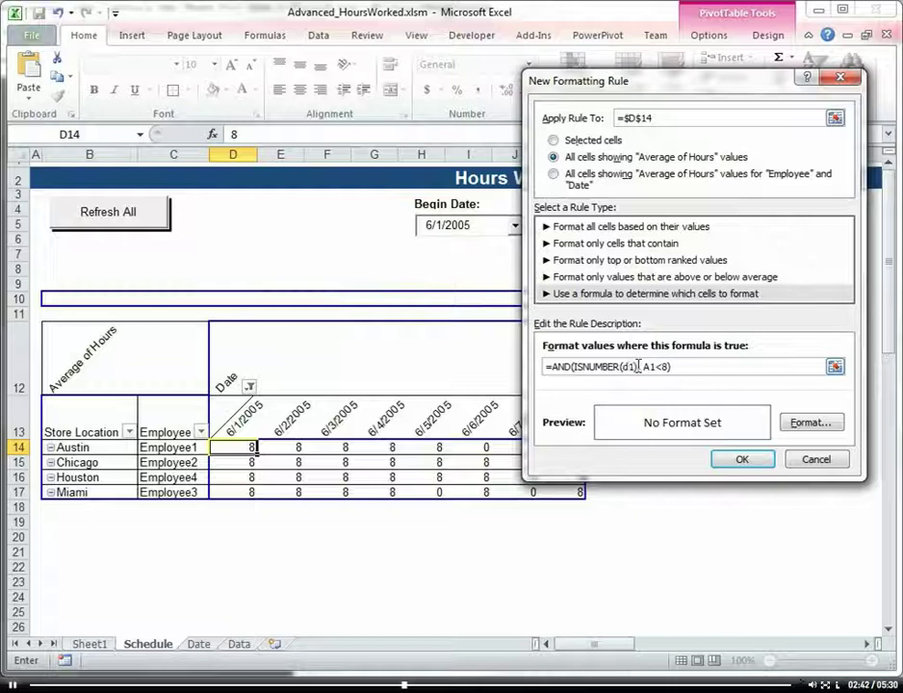
key(Right)
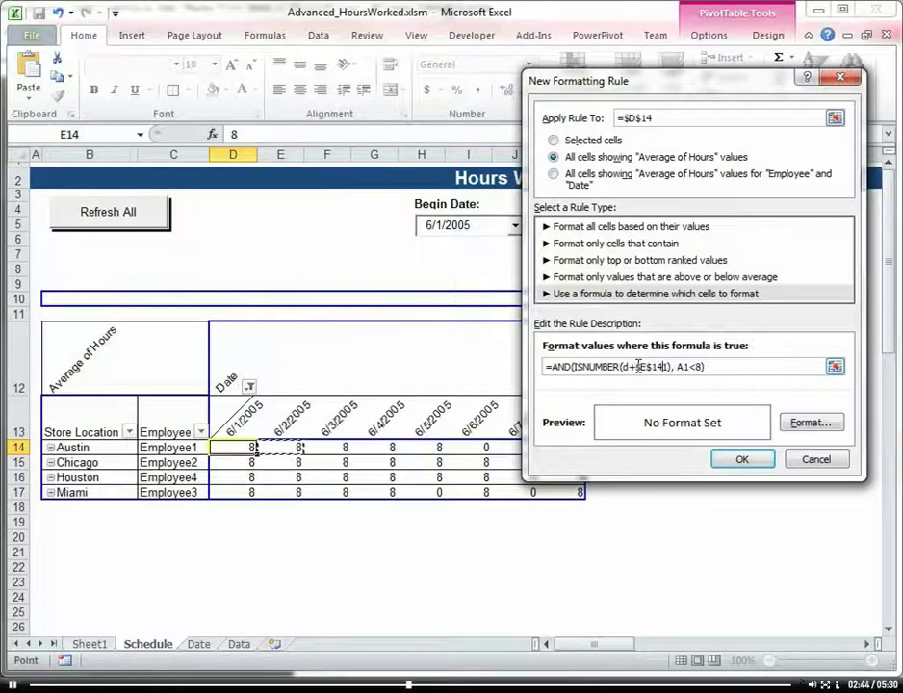
key(BackSpace)
key(BackSpace)
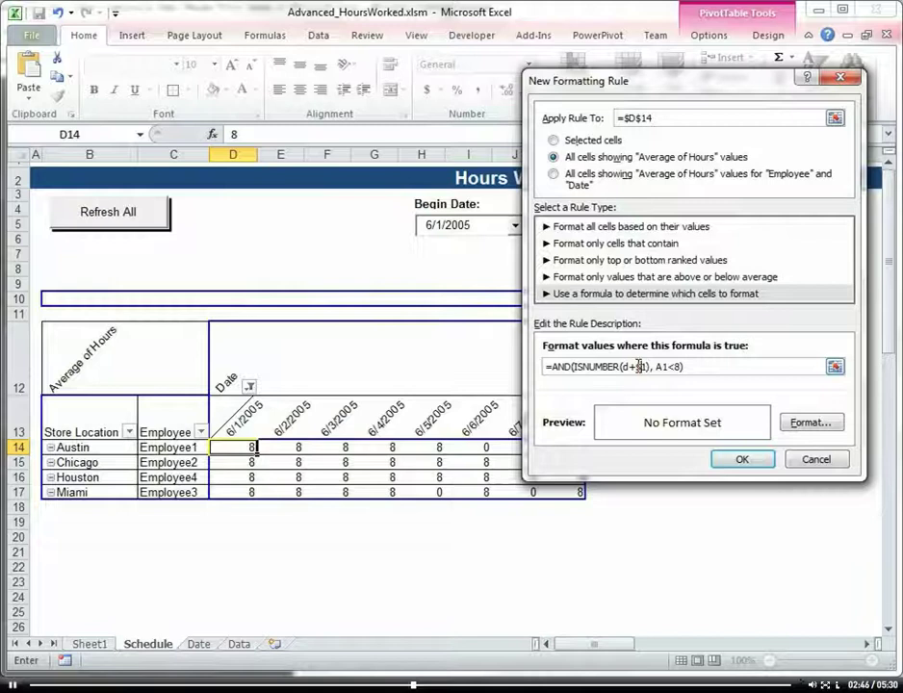
key(BackSpace)
key(BackSpace)
key(BackSpace)
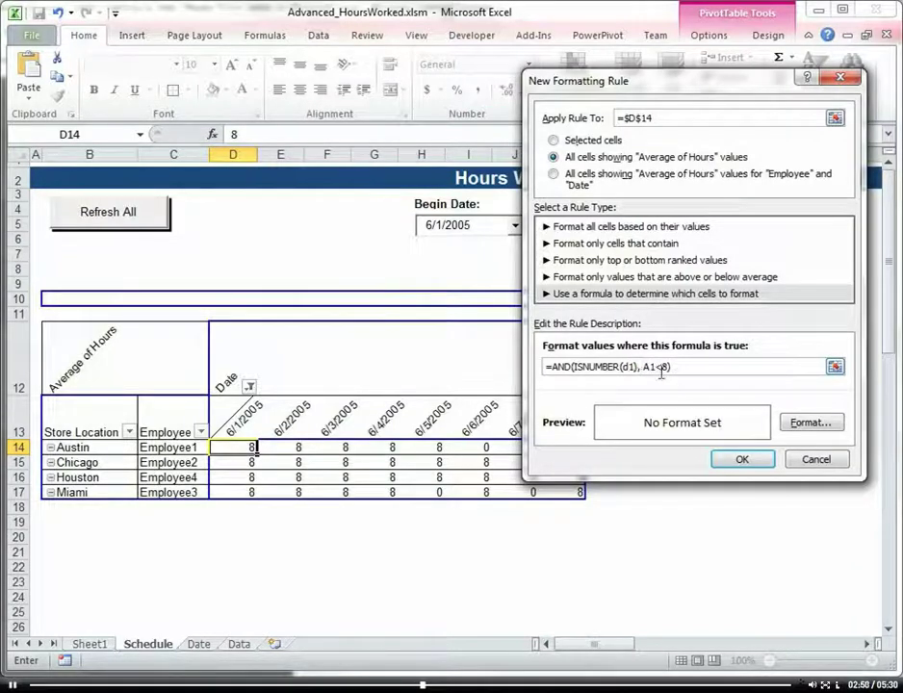
text(4)
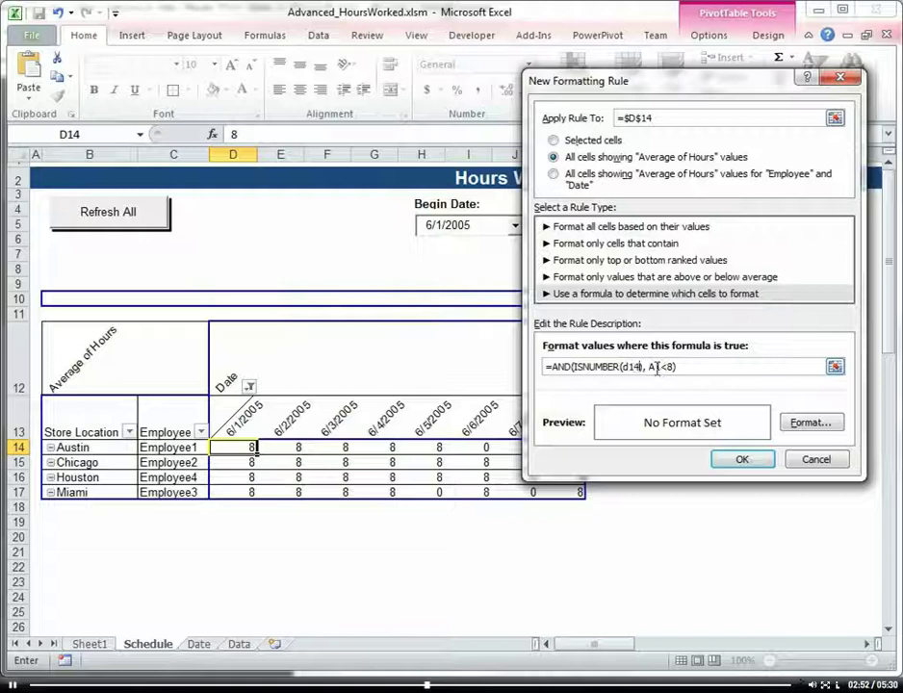
click(657, 366)
text(4)
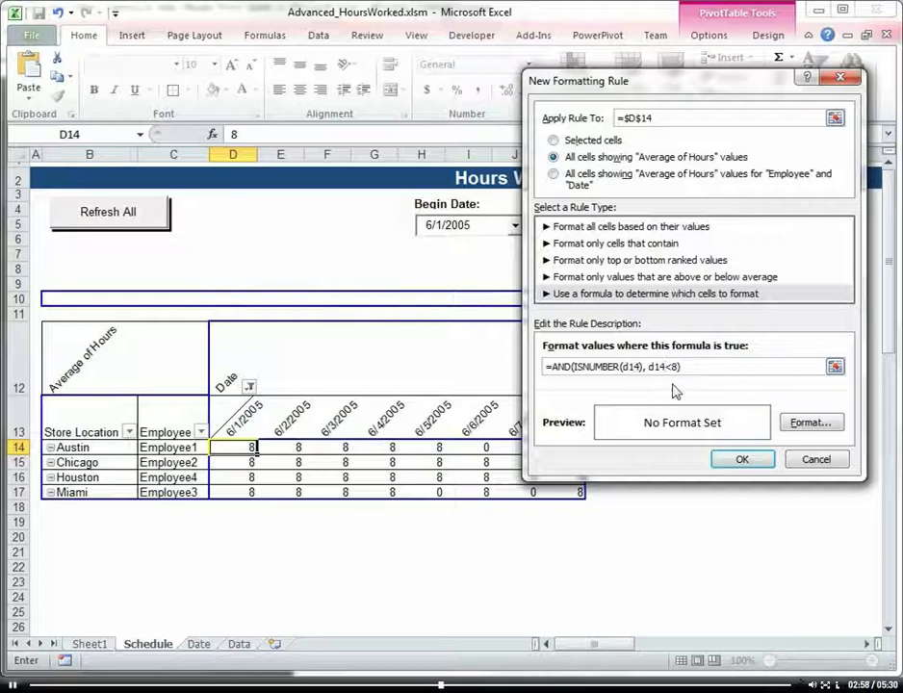
- Give the rule a red fill format and apply it
click(811, 423)
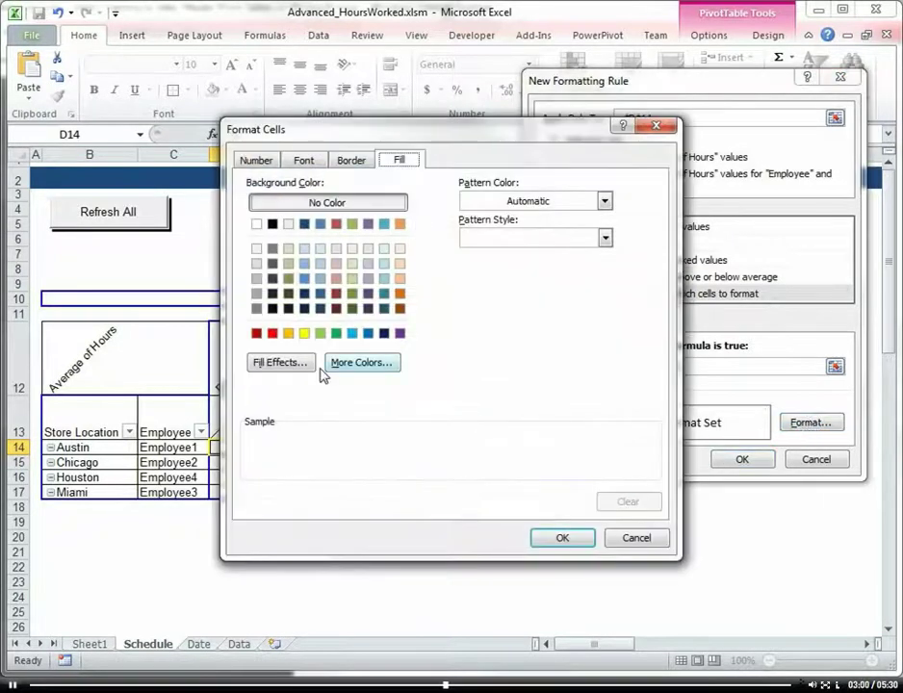
click(273, 334)
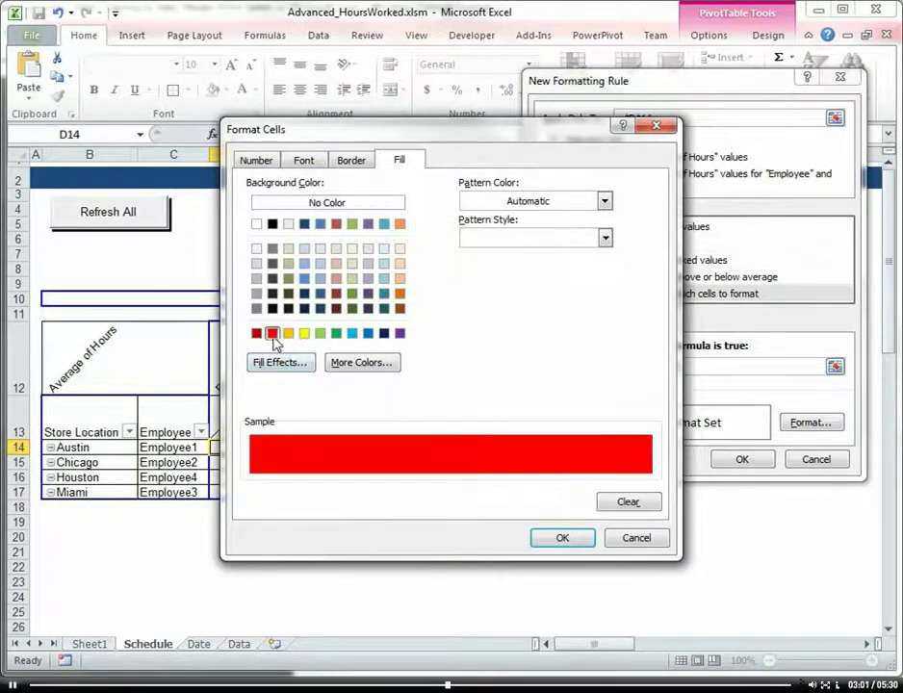
click(564, 541)
click(500, 523)
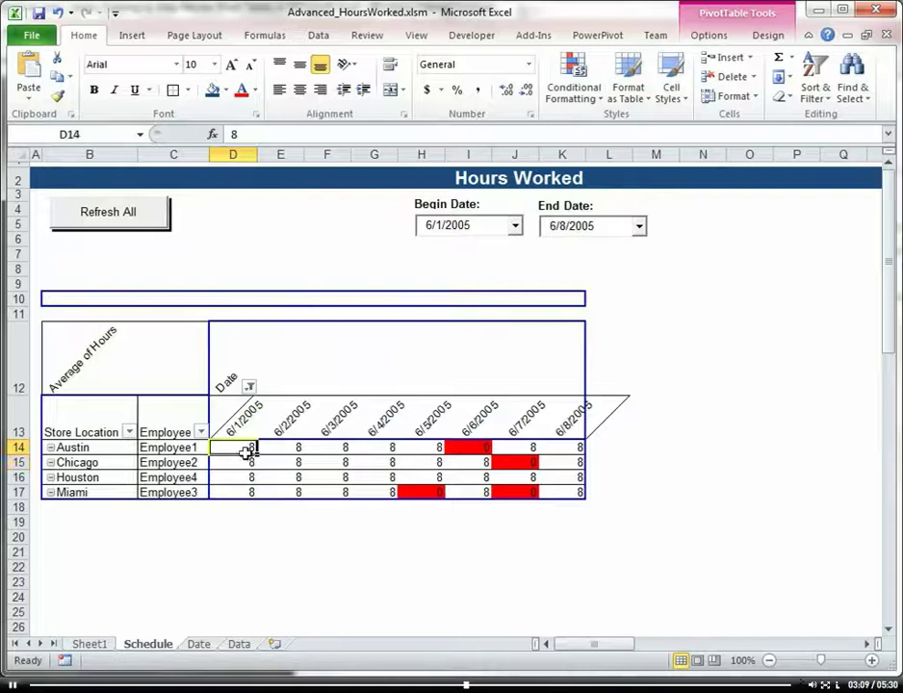
- Check the red-highlighted zero-hour days in the pivot
drag(241, 448, 576, 493)
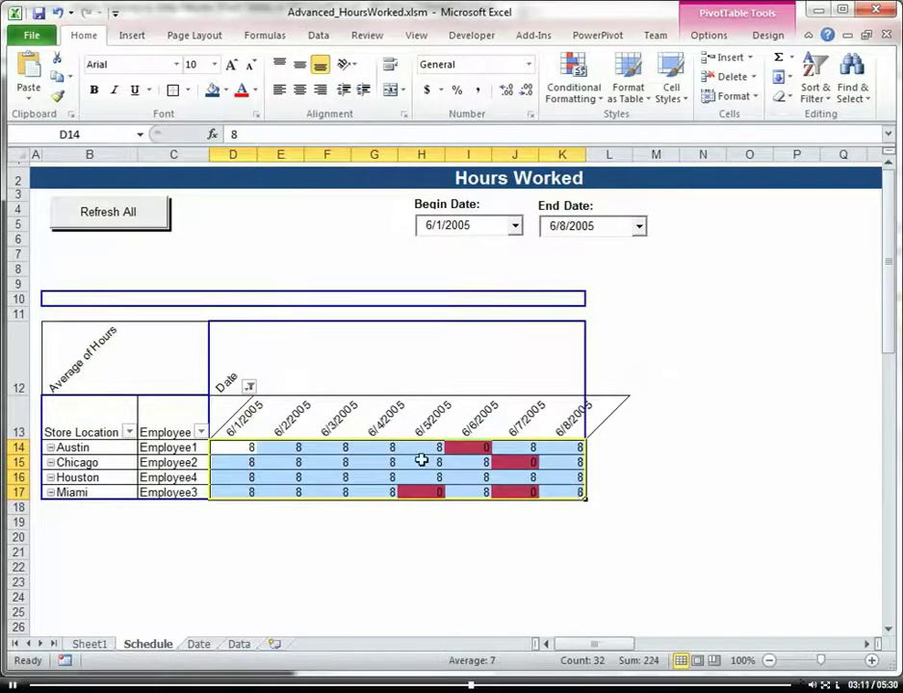
click(472, 447)
click(439, 493)
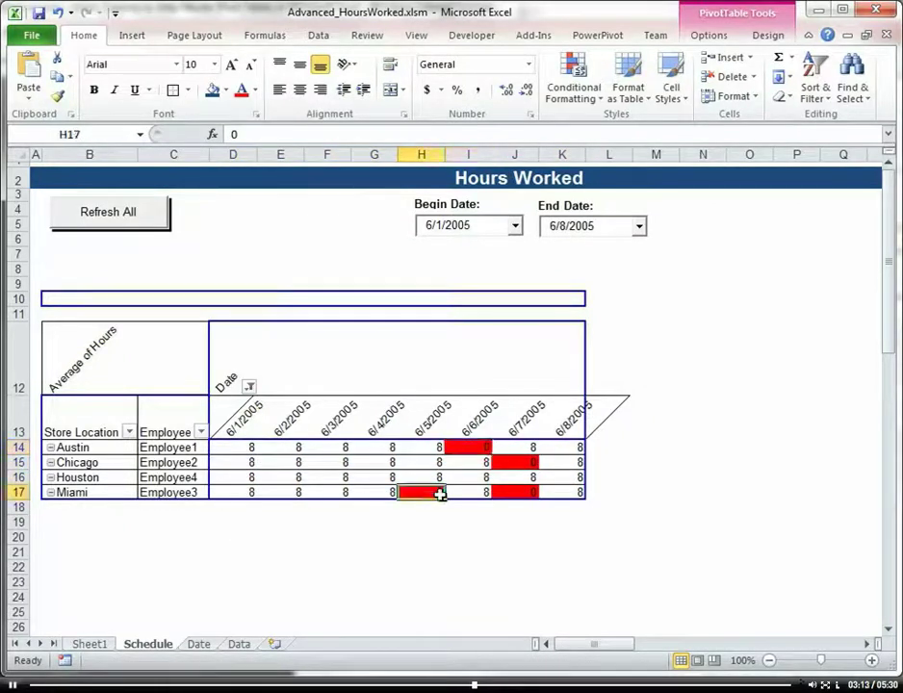
click(523, 493)
click(525, 464)
- Set the End Date to 6/20/2005 and review the extended pivot
click(638, 227)
drag(644, 265, 640, 302)
click(574, 331)
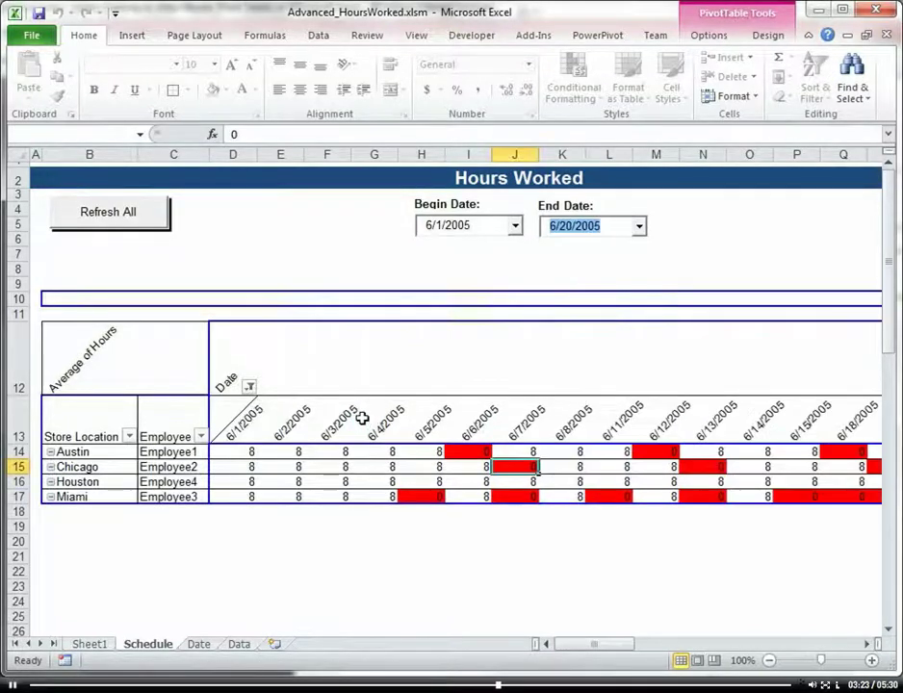
mouse_move(580, 649)
mouse_down()
mouse_move(597, 657)
mouse_move(587, 659)
mouse_up()
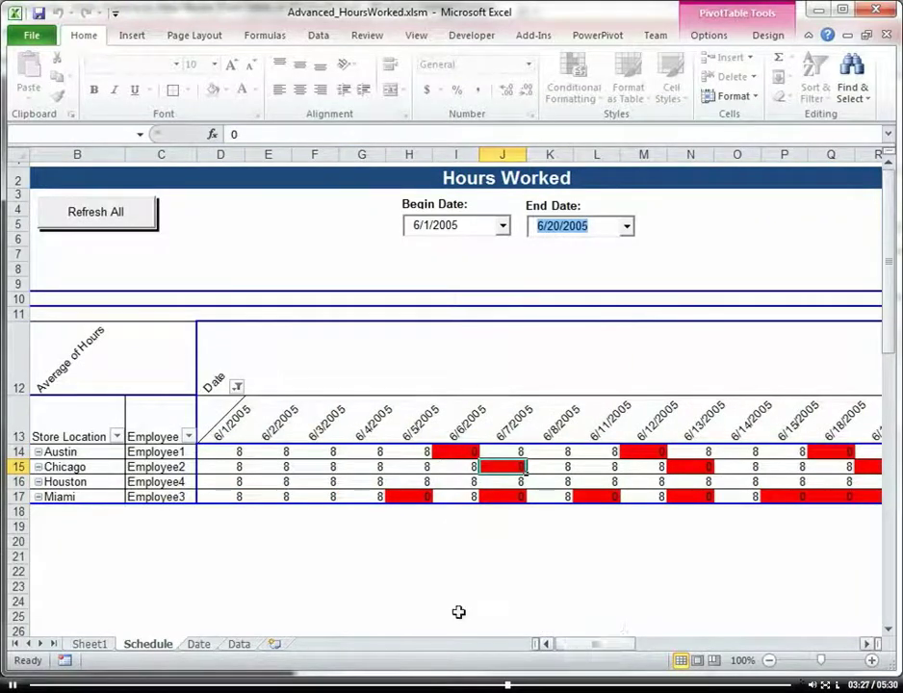
click(547, 645)
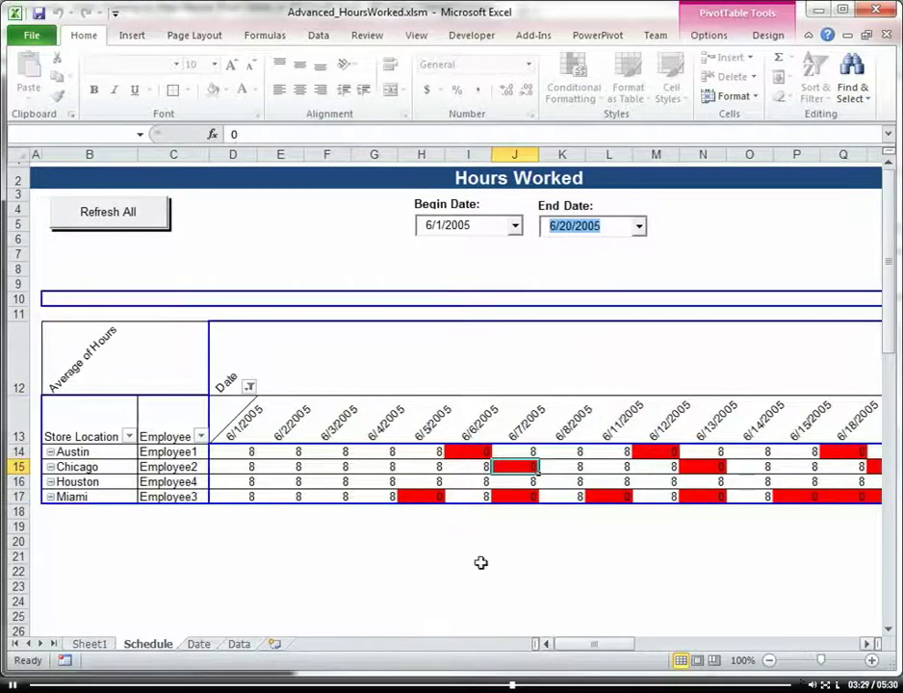
click(247, 282)
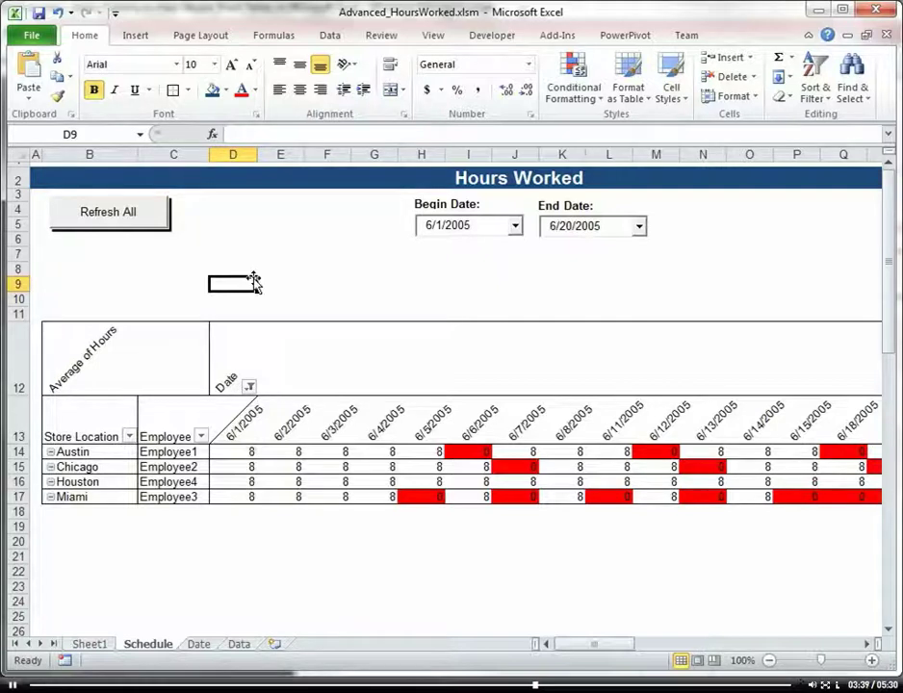
- Enter =D13 in D9 and give it the custom format ddd so it shows Wed
text(=)
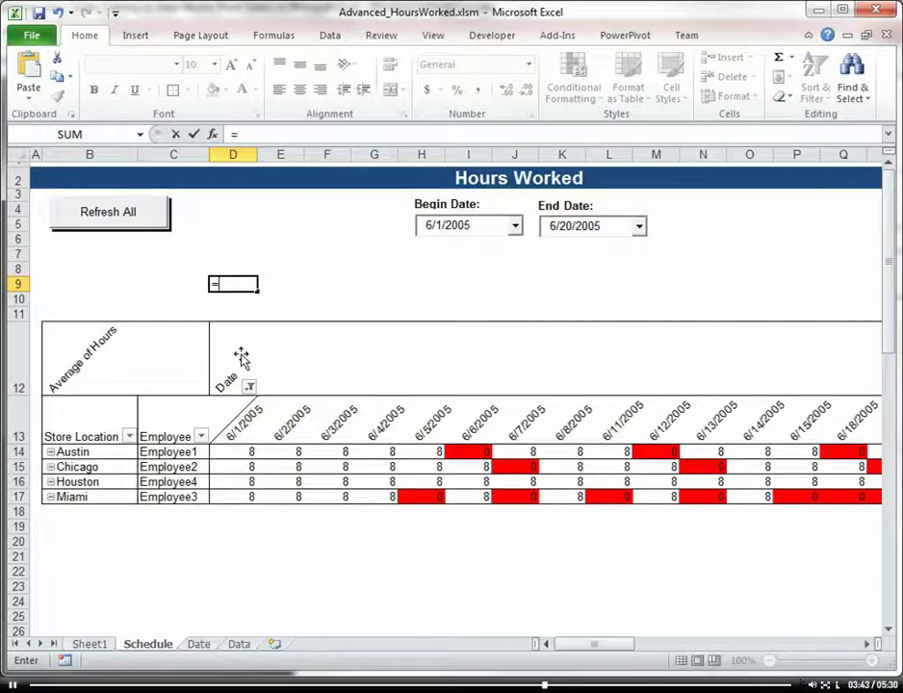
text(d13)
key(Return)
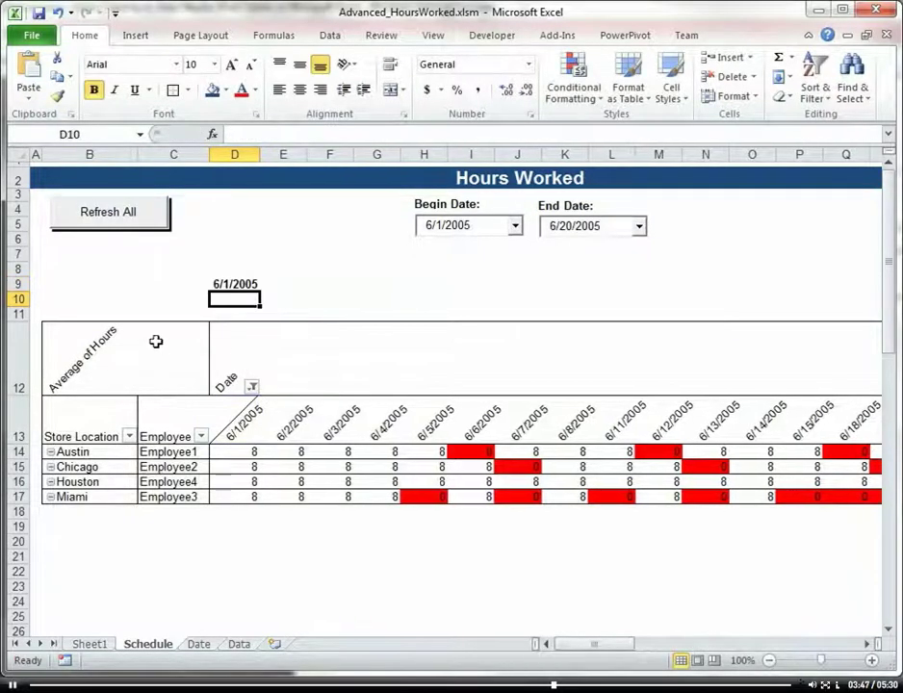
click(221, 284)
right_click(222, 285)
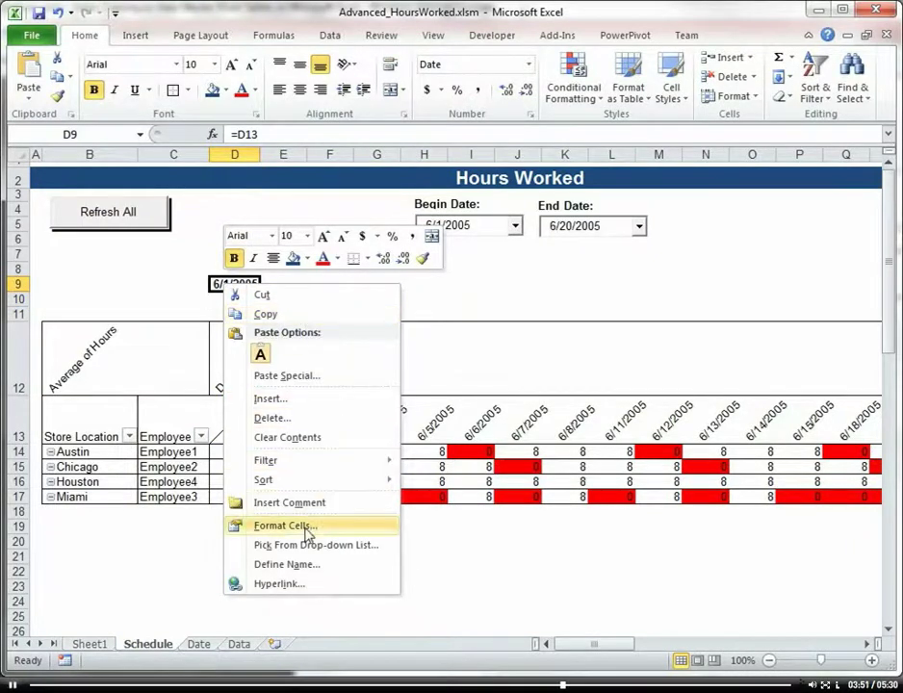
click(275, 526)
click(264, 342)
drag(409, 265, 352, 268)
text(ddd)
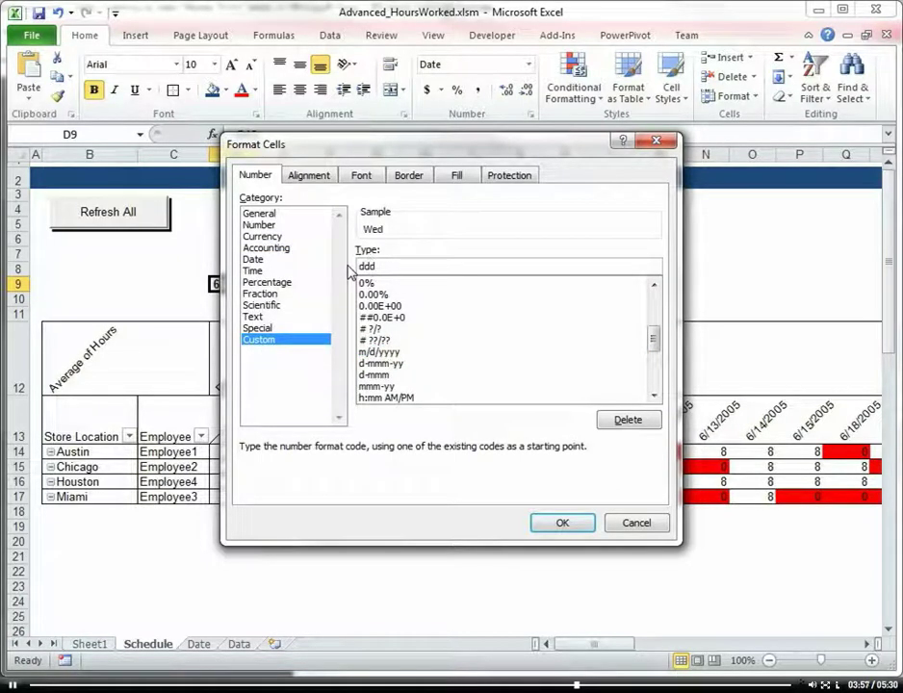
click(560, 523)
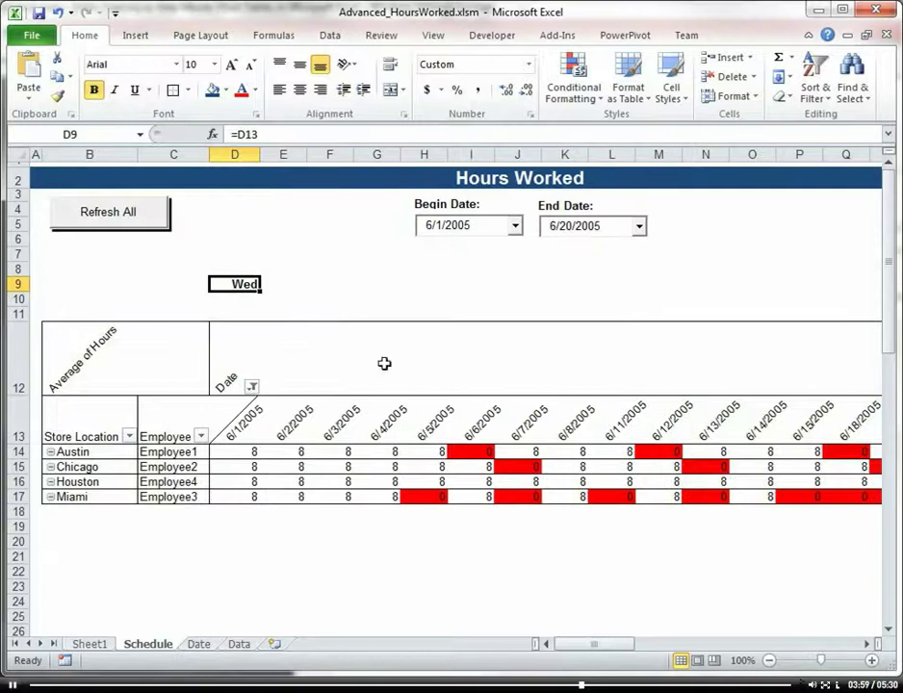
- Fill D9's weekday formula right across row 9 above the pivot dates
drag(260, 291, 742, 300)
drag(640, 648, 591, 643)
click(352, 572)
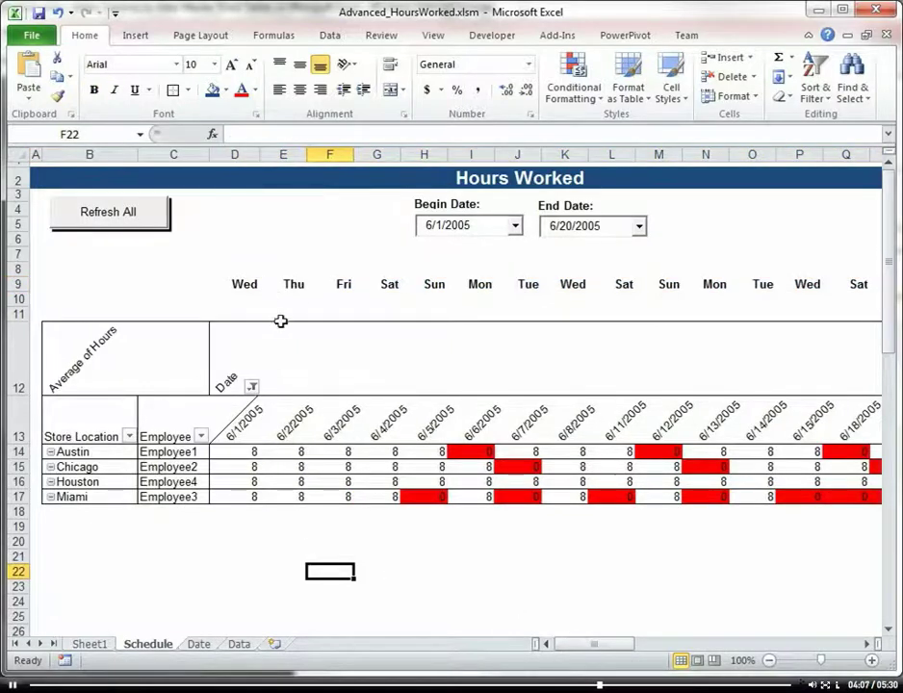
- Hide row 12 and rows 10–11 so the weekdays sit over the table
click(15, 362)
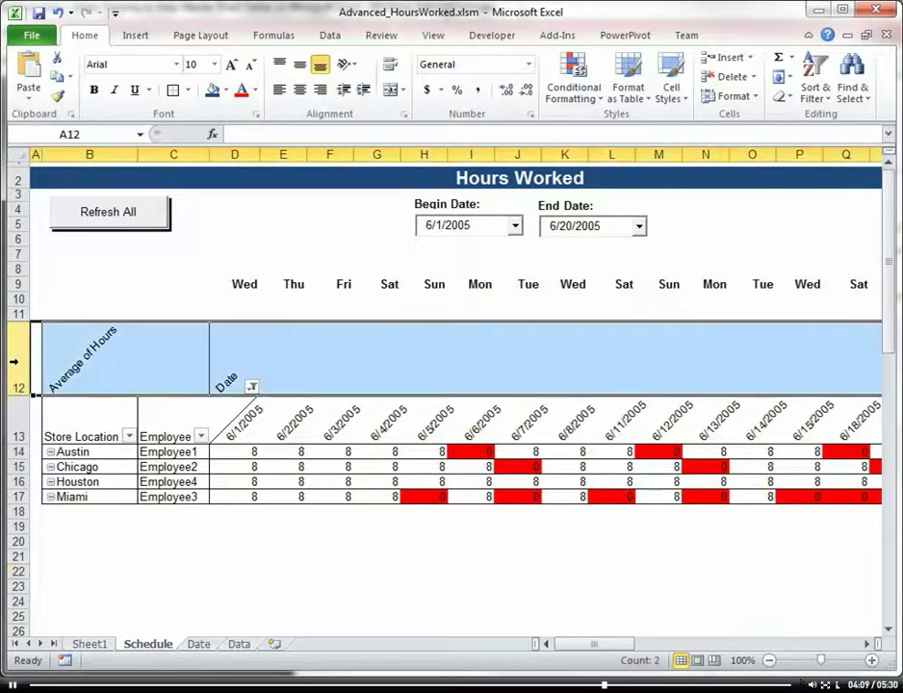
right_click(14, 362)
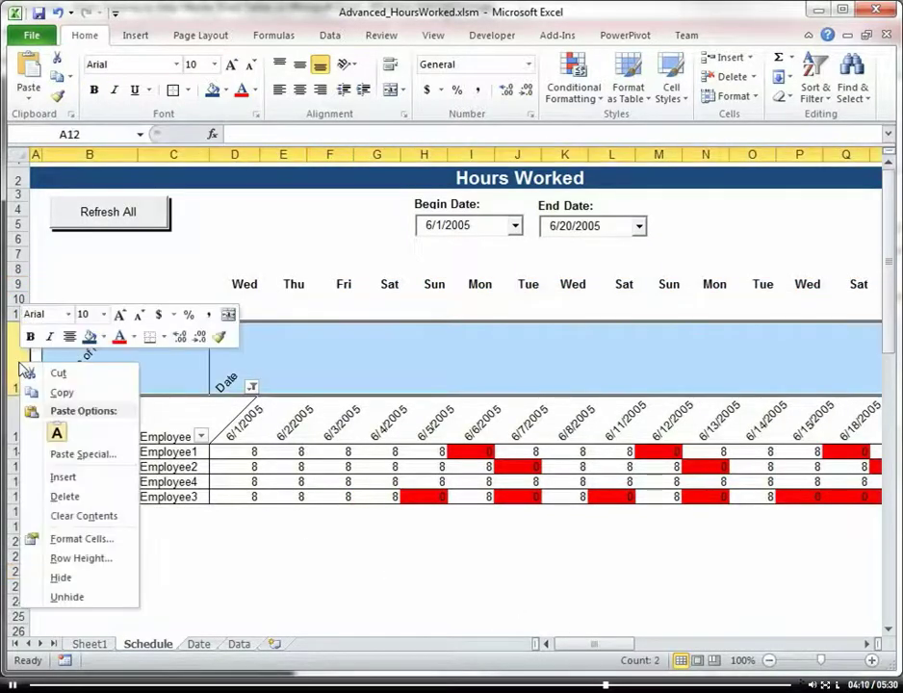
click(60, 579)
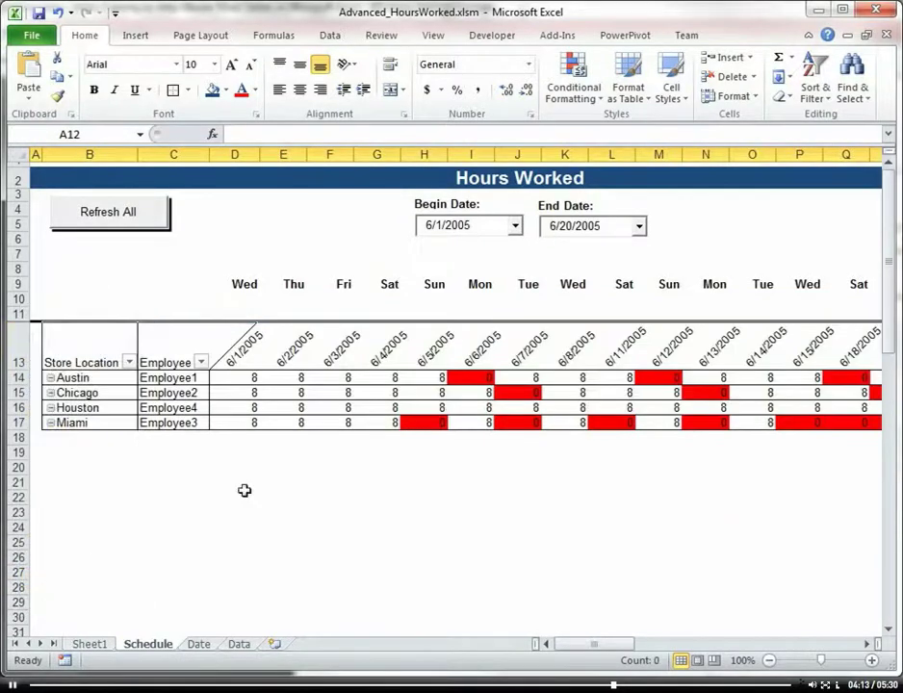
drag(20, 313, 10, 301)
right_click(11, 301)
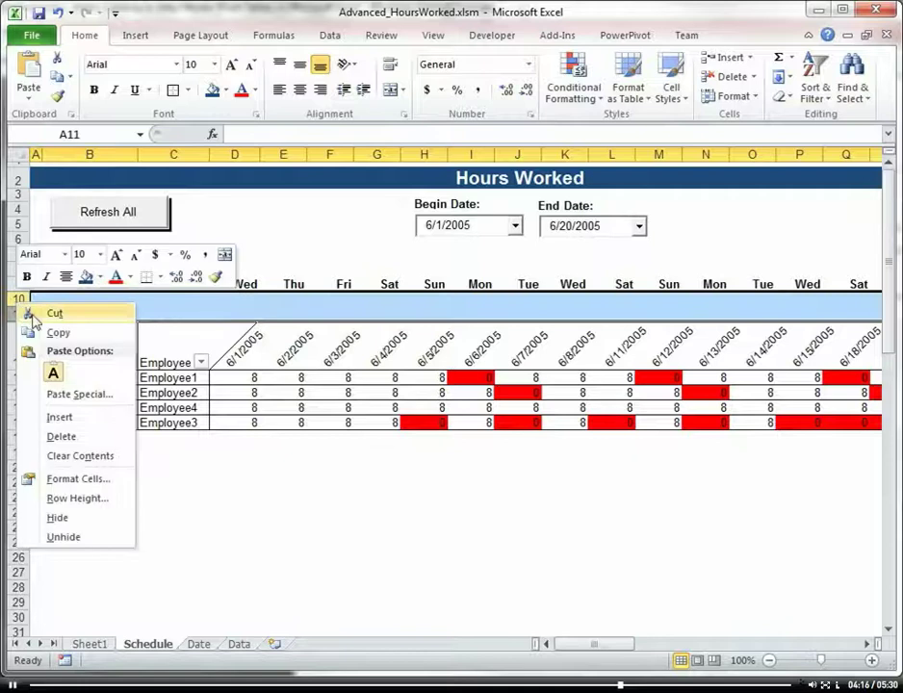
click(72, 516)
click(289, 482)
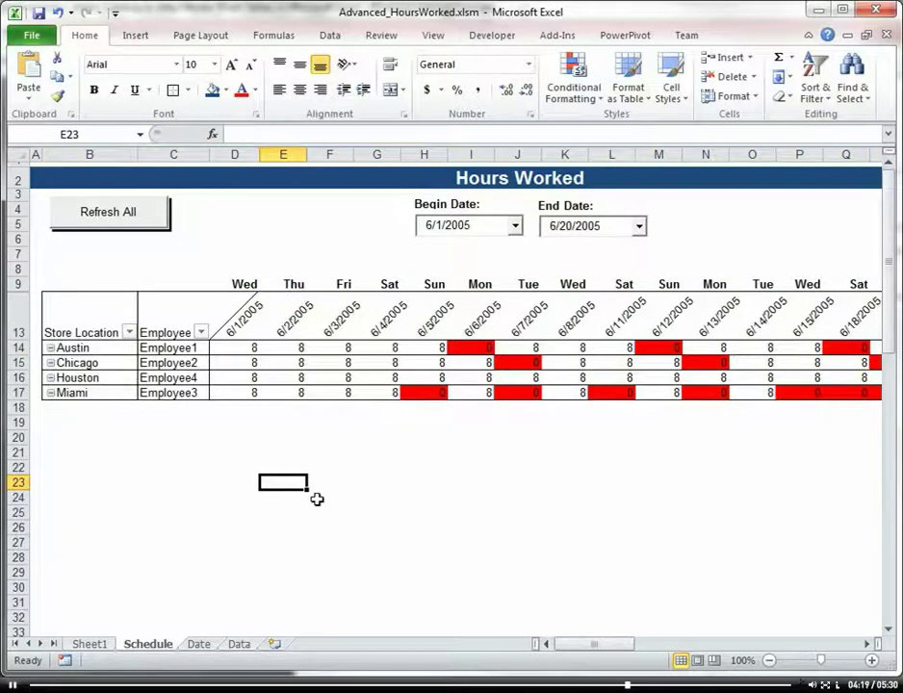
- Extend S9's weekday formula farther right along row 9, past the 6/20/2005 column
drag(599, 642, 602, 656)
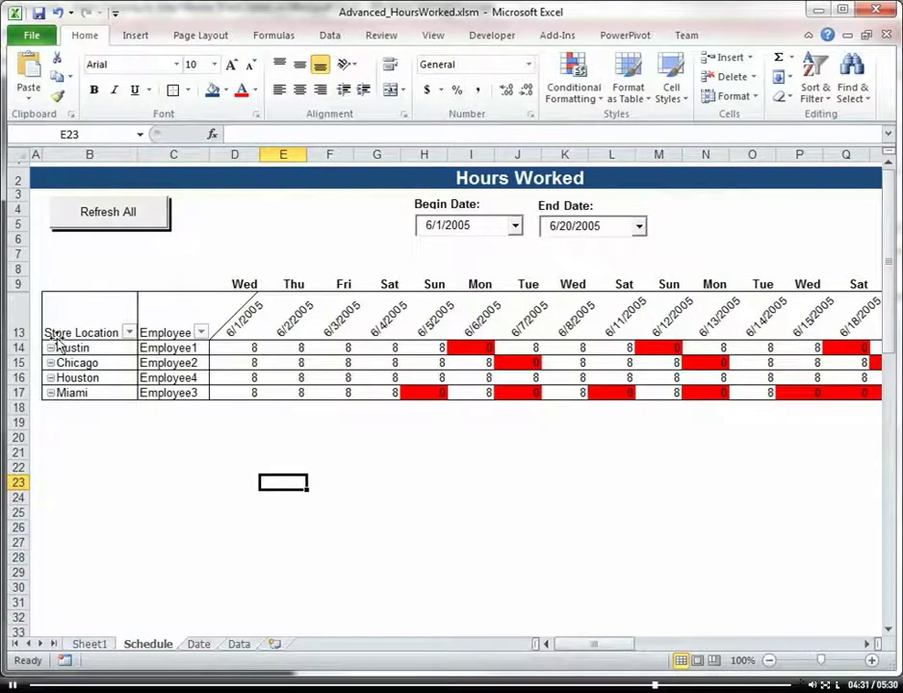
drag(616, 639, 616, 645)
click(589, 284)
drag(592, 285, 857, 284)
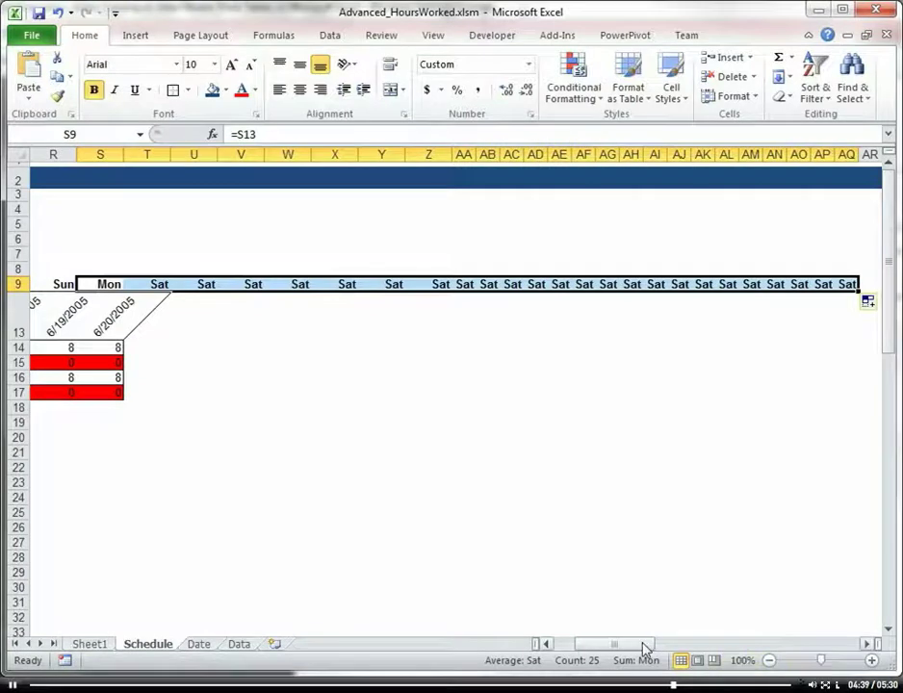
drag(614, 643, 582, 659)
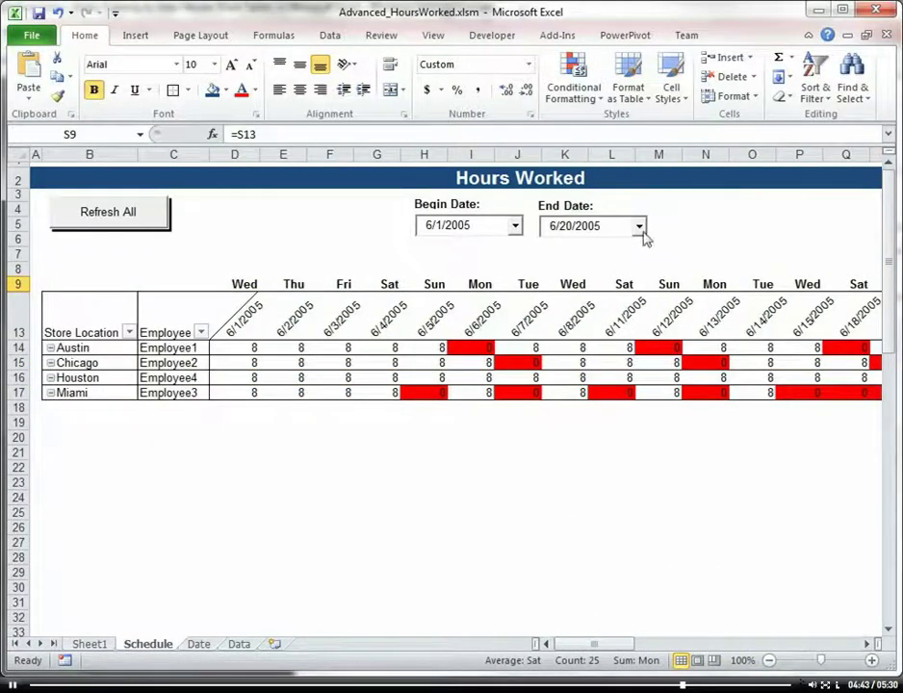
mouse_move(601, 645)
mouse_down()
mouse_move(616, 648)
mouse_move(604, 651)
mouse_up()
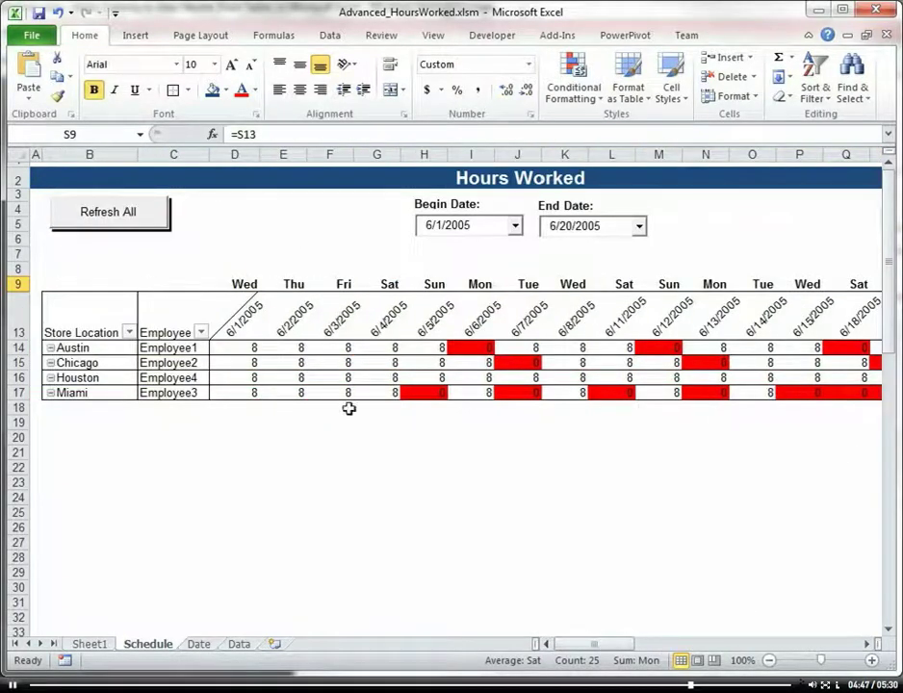
- Change the weekday formula in D9 to =IF(D13="","",D13)
click(250, 285)
click(262, 132)
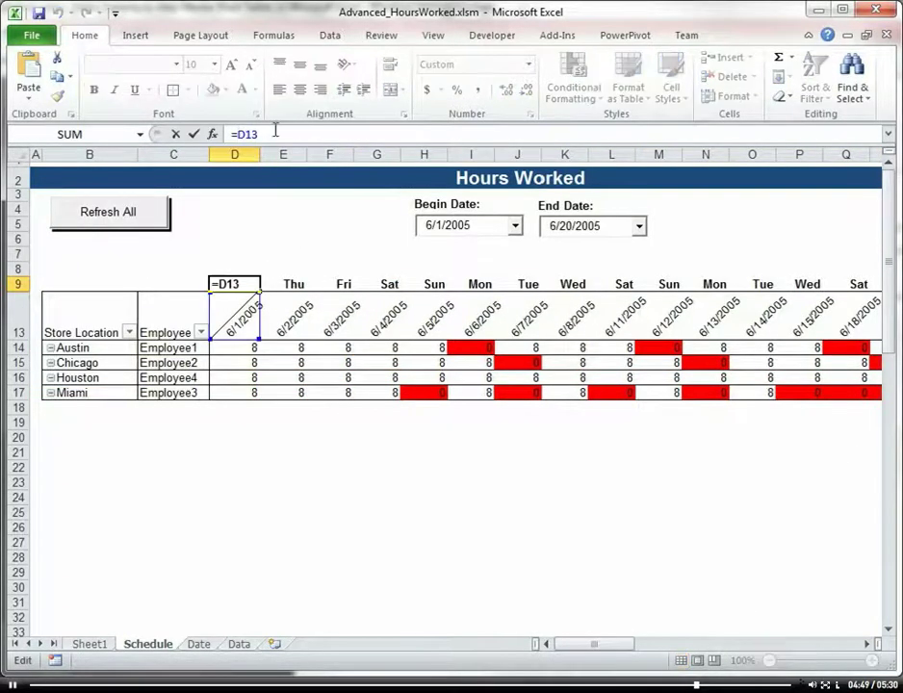
text(if)
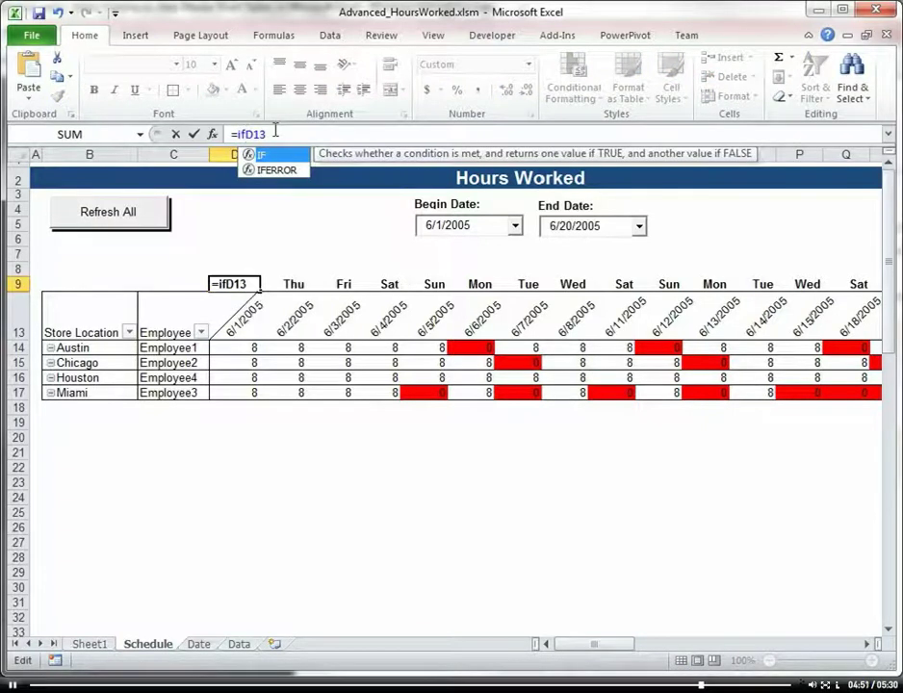
text(()
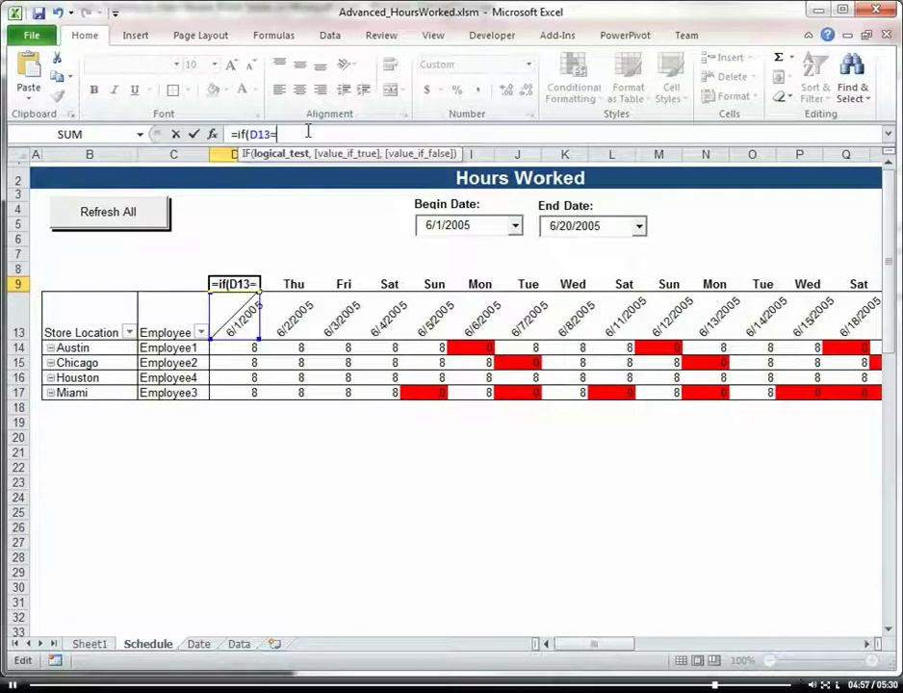
text(",)
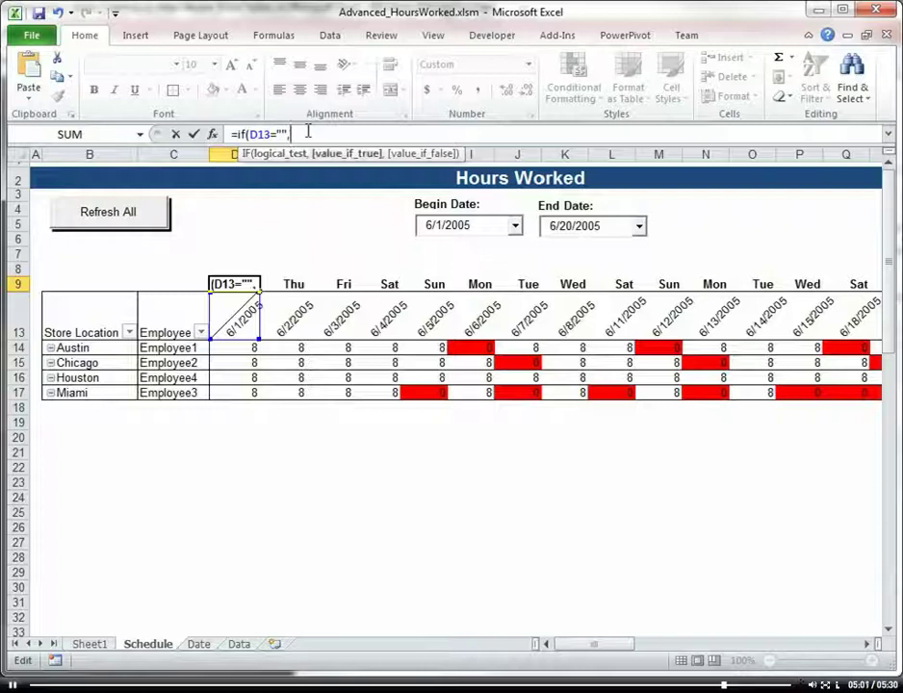
text("")
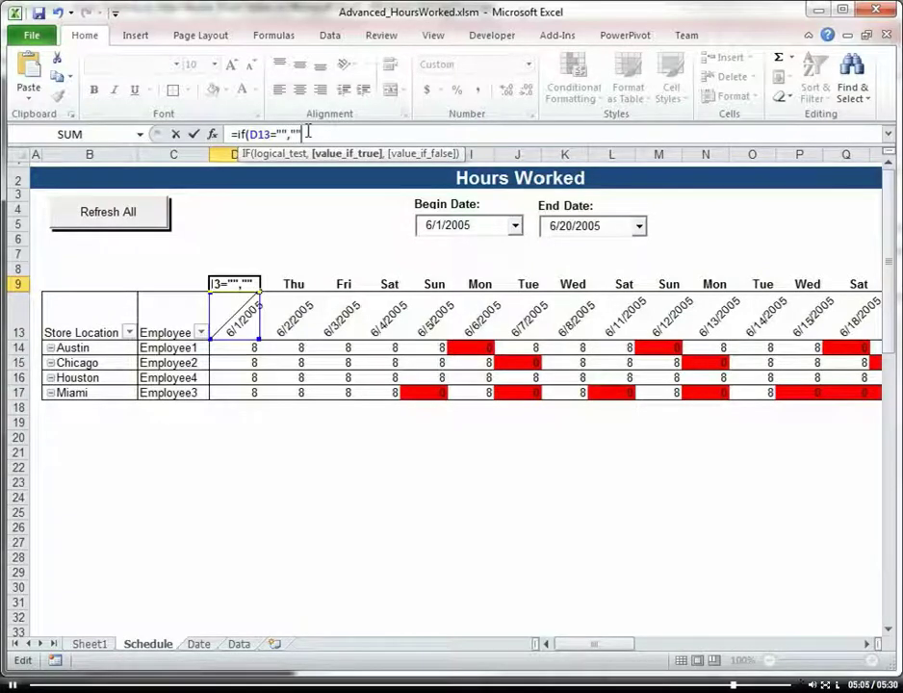
text(,)
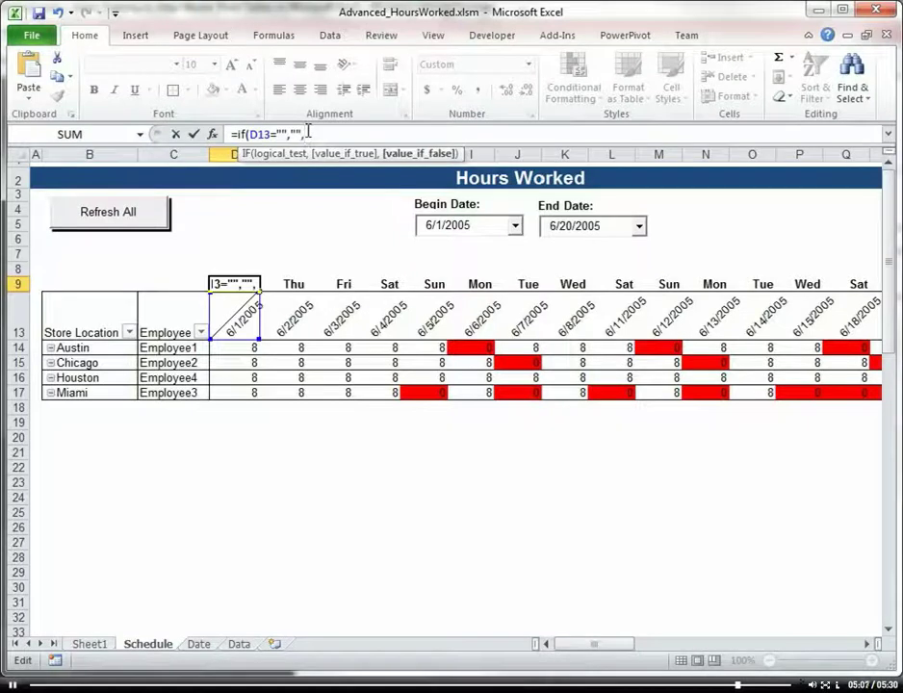
text(d13)
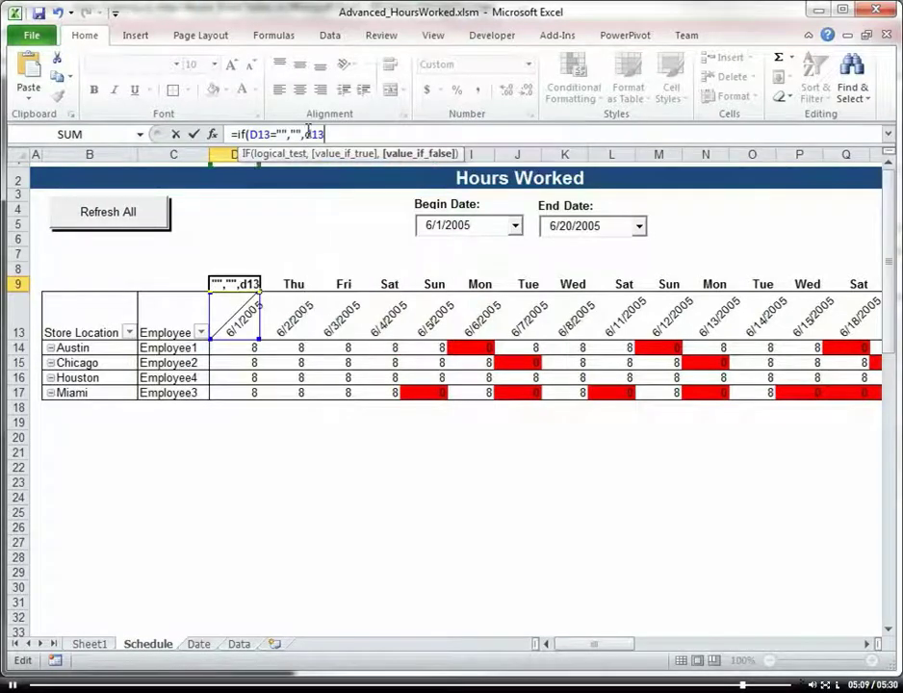
text())
key(Return)
- Copy D9's formula across row 9 so cells past 6/20/2005 stay blank
click(252, 285)
drag(258, 288, 860, 288)
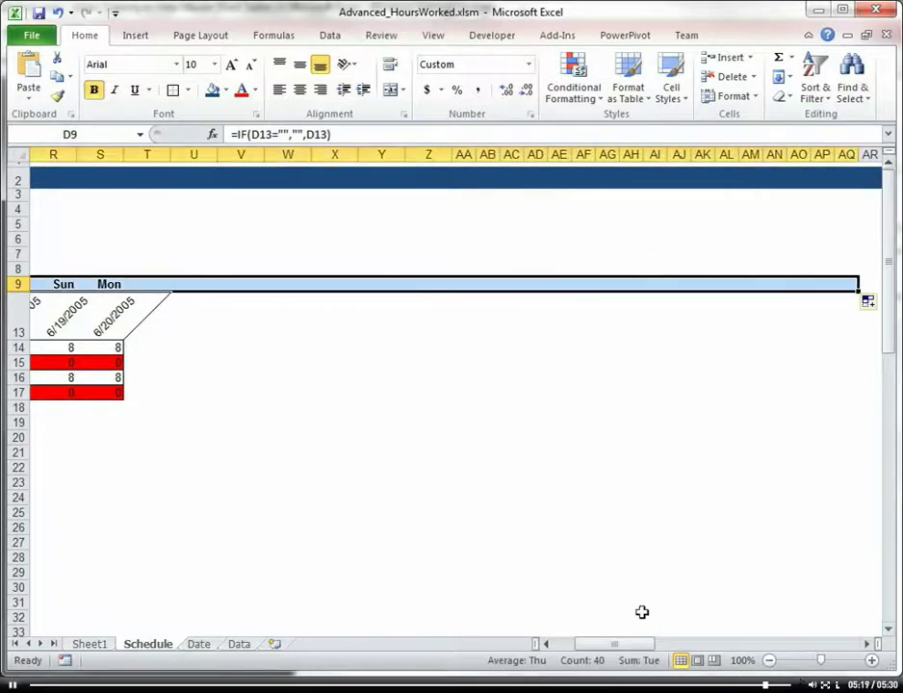
drag(601, 647, 554, 645)
click(218, 457)
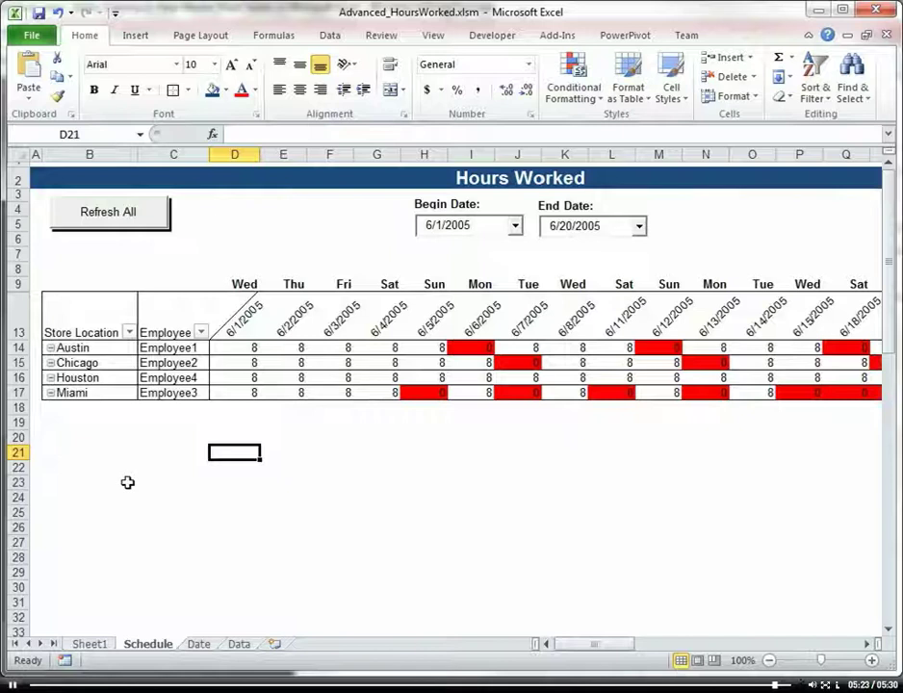